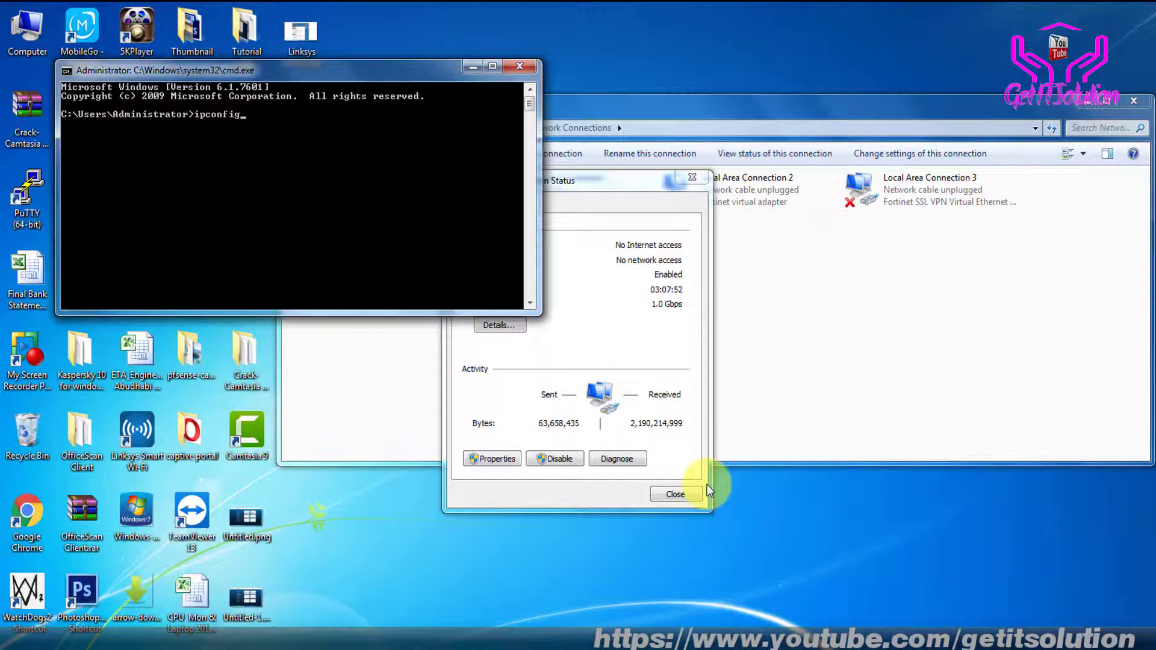
# Run ipconfig and mark the Default Gateway address 192.168.1.1 in the console
pyautogui.rightClick(304, 176)
pyautogui.click(335, 185)
pyautogui.moveTo(281, 151); pyautogui.dragTo(356, 151)
pyautogui.press('Return')
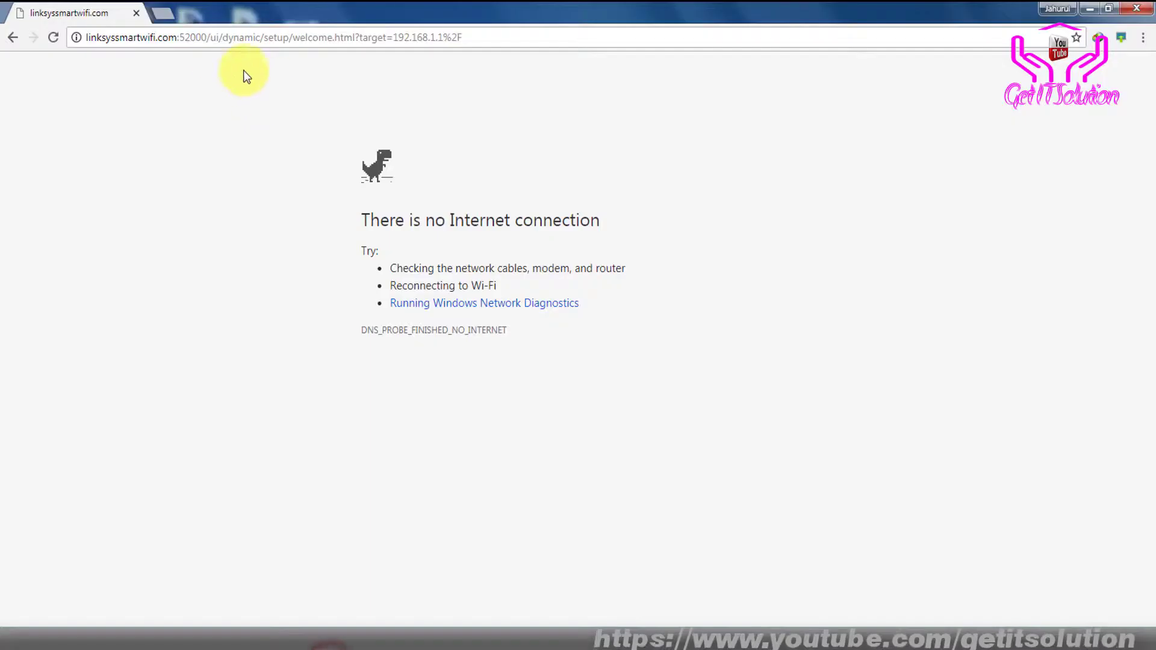
# Paste the gateway address 192.168.1.1 into Chrome's address bar and load it
pyautogui.click(219, 36)
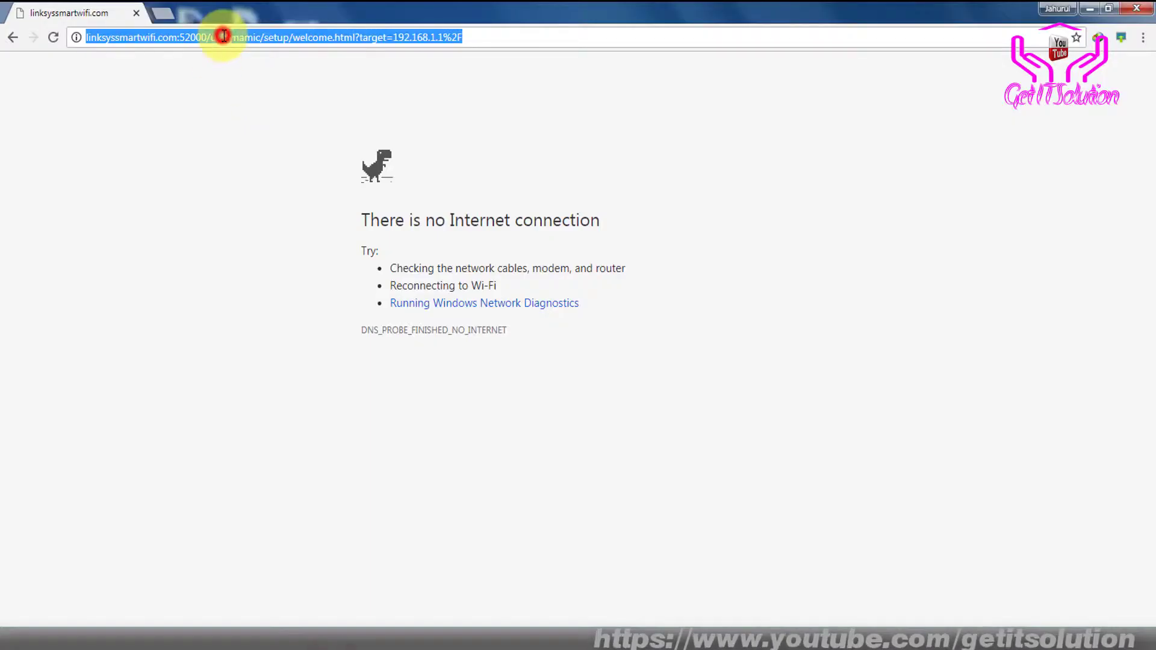
pyautogui.write('192.168.1.1')
pyautogui.press('Return')
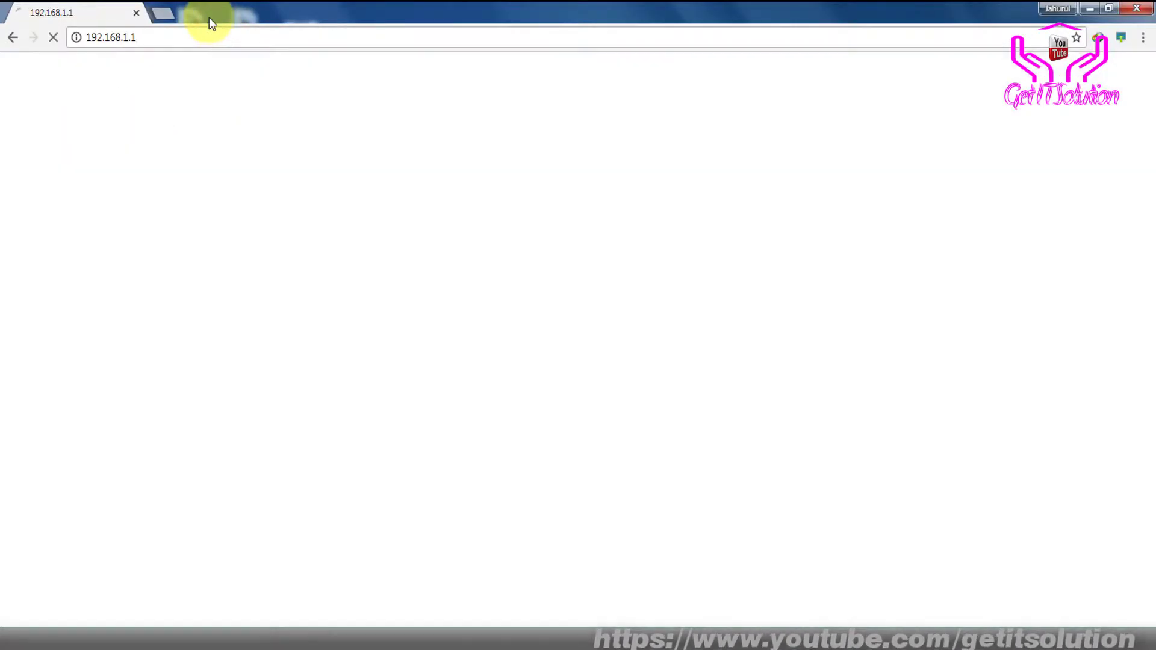
# Bring the Command Prompt window forward and move it to the centre of the screen
pyautogui.moveTo(511, 639)
pyautogui.click(512, 575)
pyautogui.moveTo(385, 77); pyautogui.dragTo(677, 175)
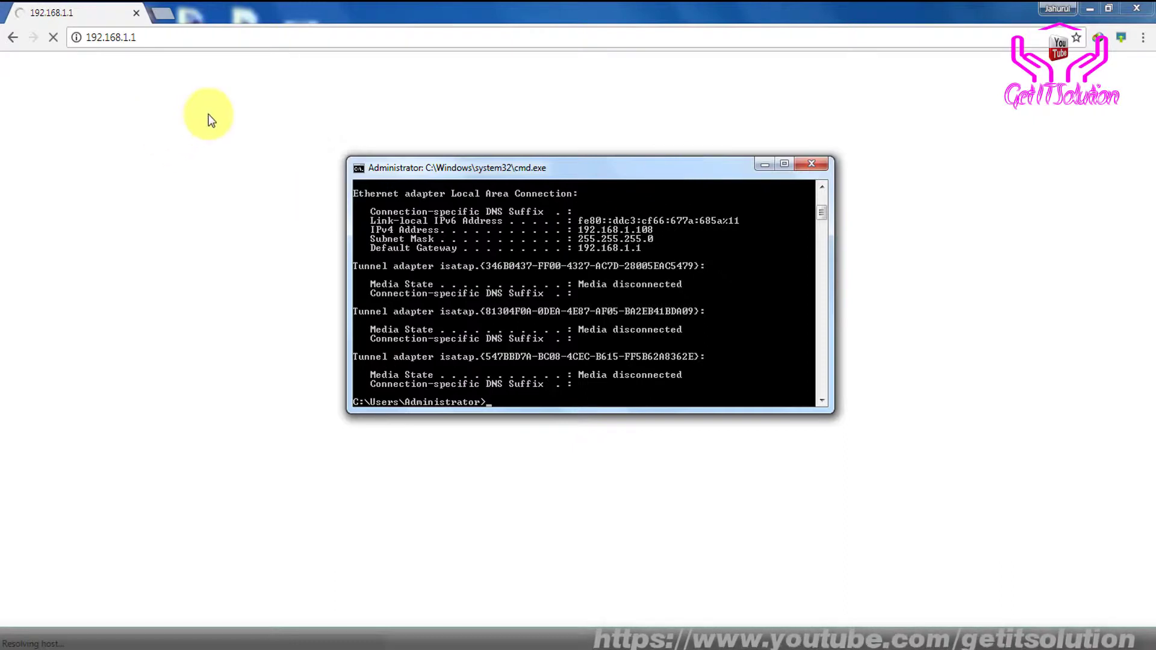
# Bring the Command Prompt window forward and nudge it slightly right
pyautogui.click(275, 2)
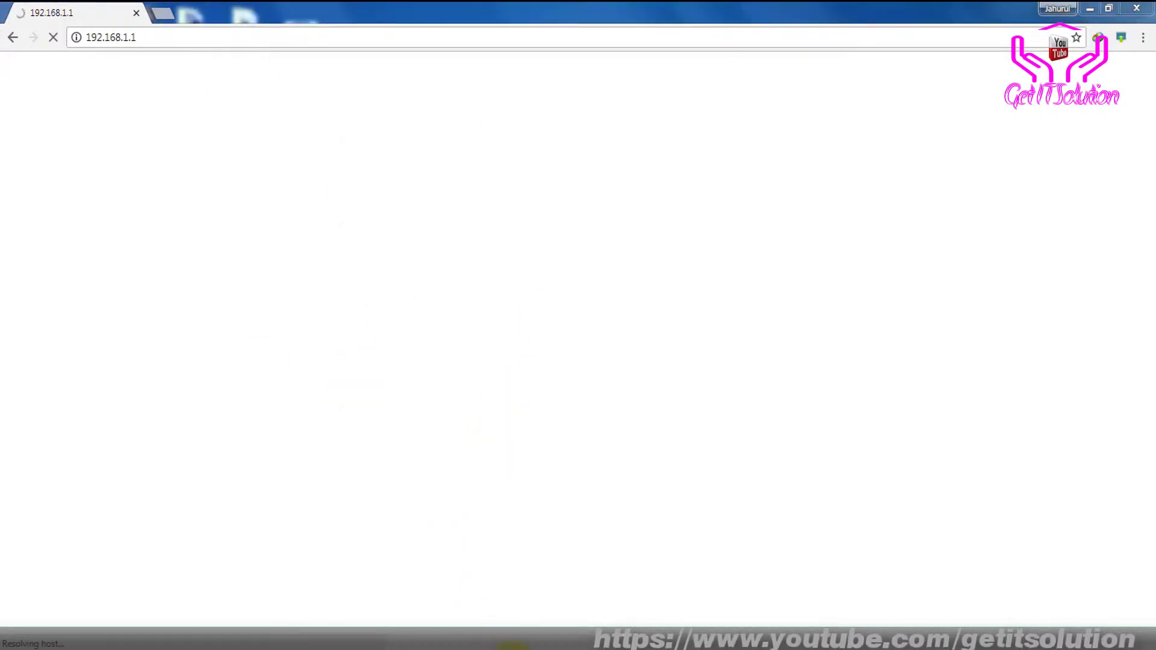
pyautogui.hotkey('alt', 'Tab')
pyautogui.moveTo(578, 168); pyautogui.dragTo(594, 164)
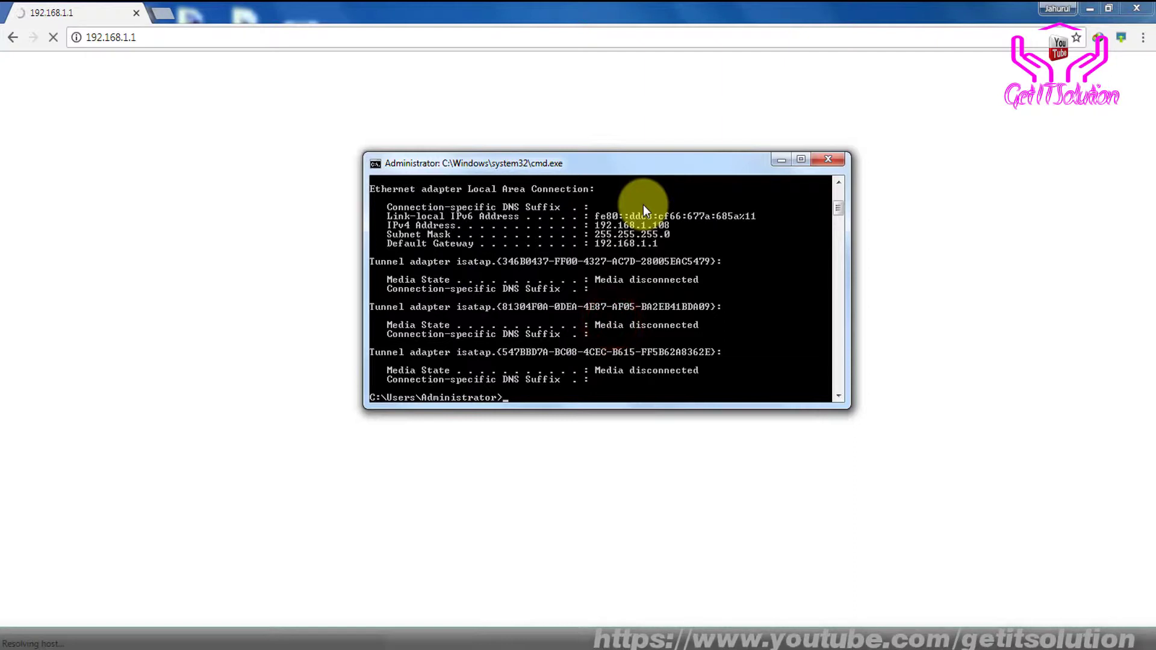
pyautogui.scroll(1, 638, 204)
pyautogui.scroll(-3, 648, 234)
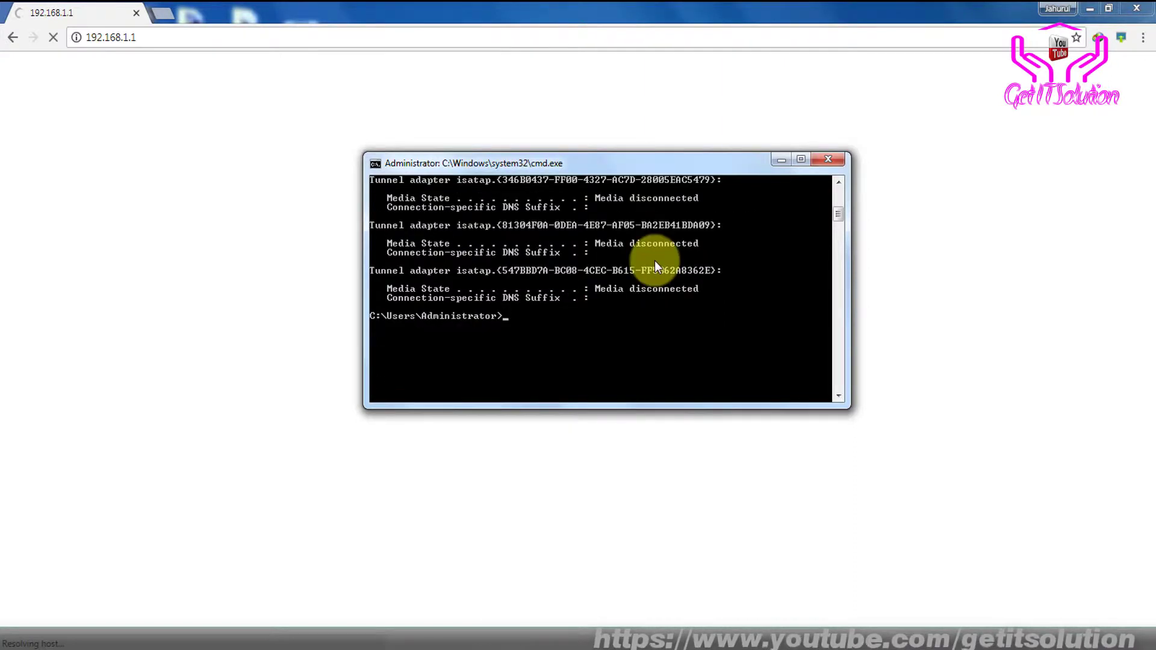
pyautogui.scroll(1, 696, 325)
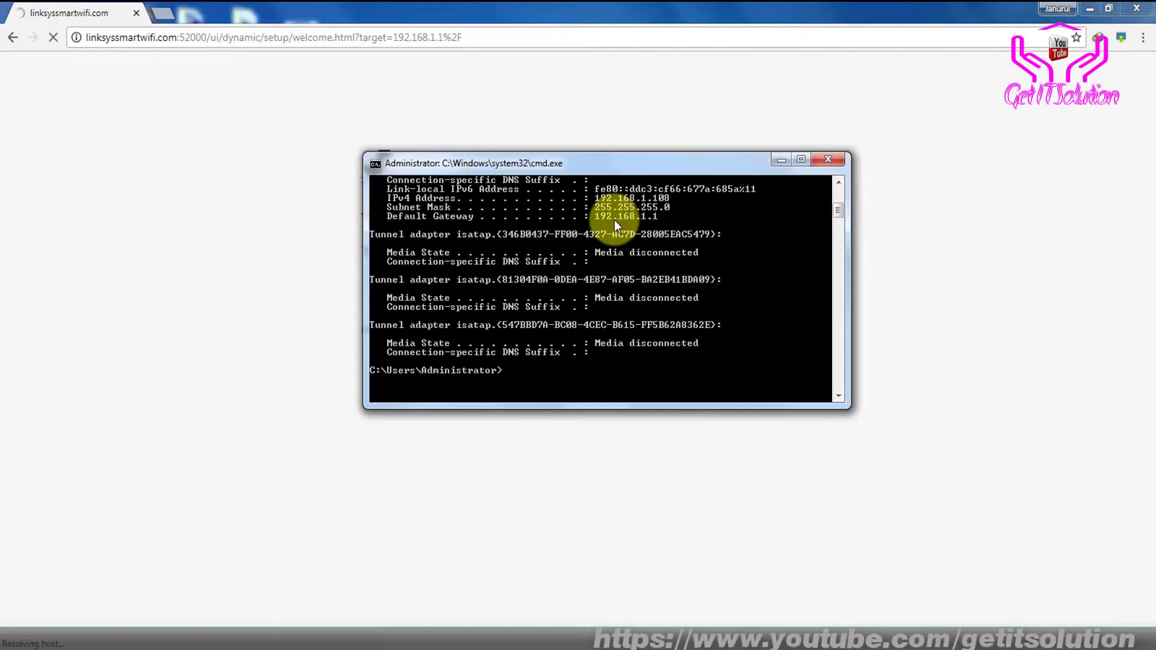
# Start a continuous ping to the router with 'ping 192.168.1.1 -t'
pyautogui.press('Up')
pyautogui.press('BackSpace')
pyautogui.press('BackSpace')
pyautogui.press('BackSpace')
pyautogui.press('BackSpace')
pyautogui.press('BackSpace')
pyautogui.press('BackSpace')
pyautogui.press('BackSpace')
pyautogui.press('BackSpace')
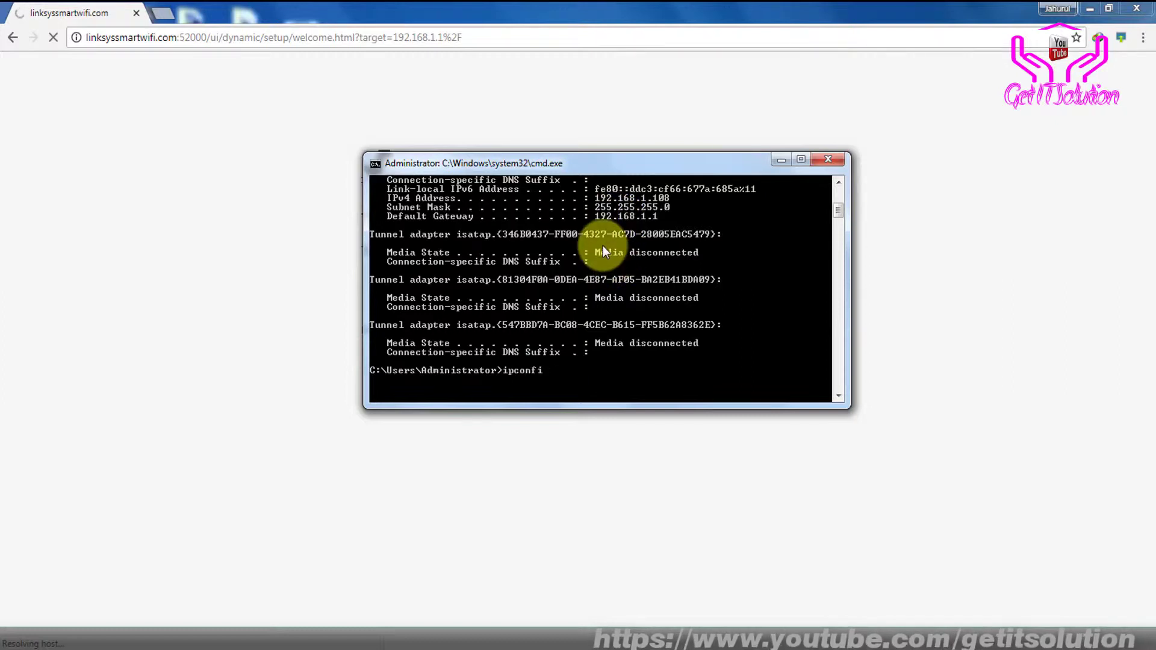
pyautogui.write('pi')
pyautogui.press('BackSpace')
pyautogui.press('BackSpace')
pyautogui.write('ping 192.168.1.1 -t')
pyautogui.press('Return')
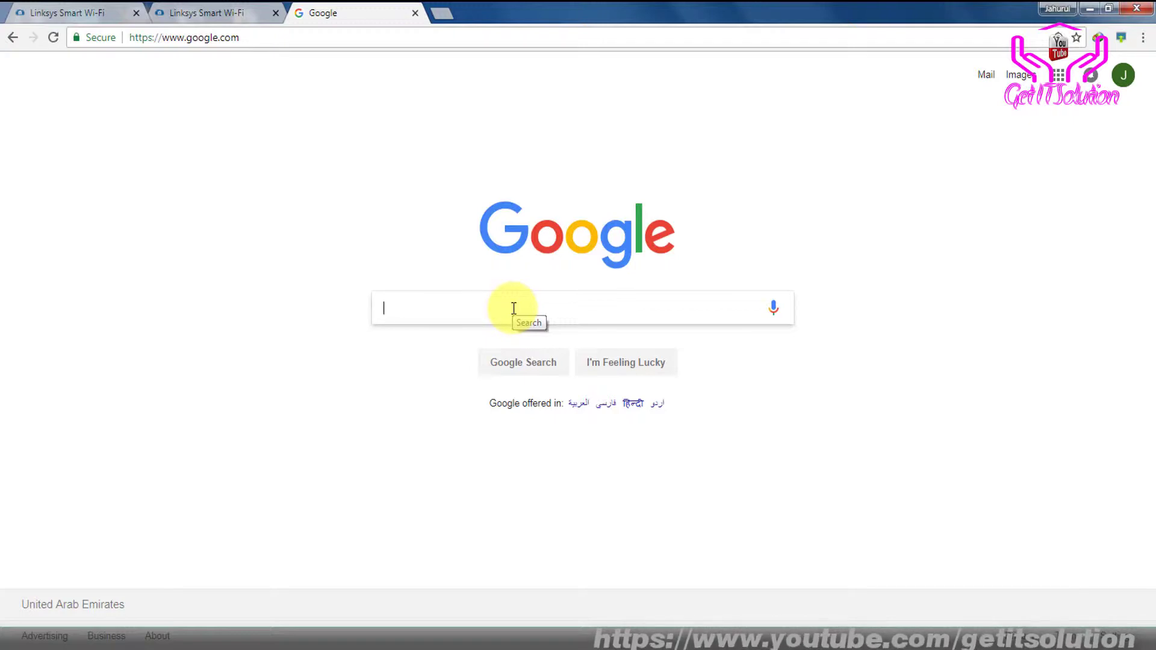
# Search Google for 'ea6700 firmware' and bookmark the results page
pyautogui.click(513, 308)
pyautogui.write('e')
pyautogui.press('BackSpace')
pyautogui.write('EA6')
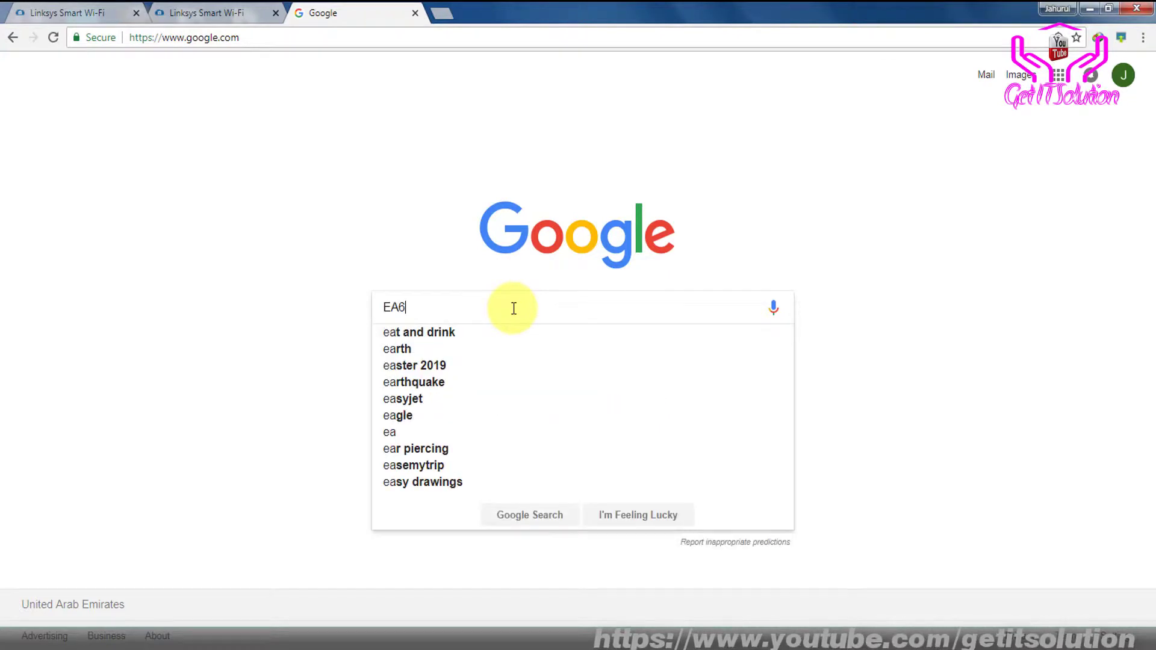
pyautogui.write('700')
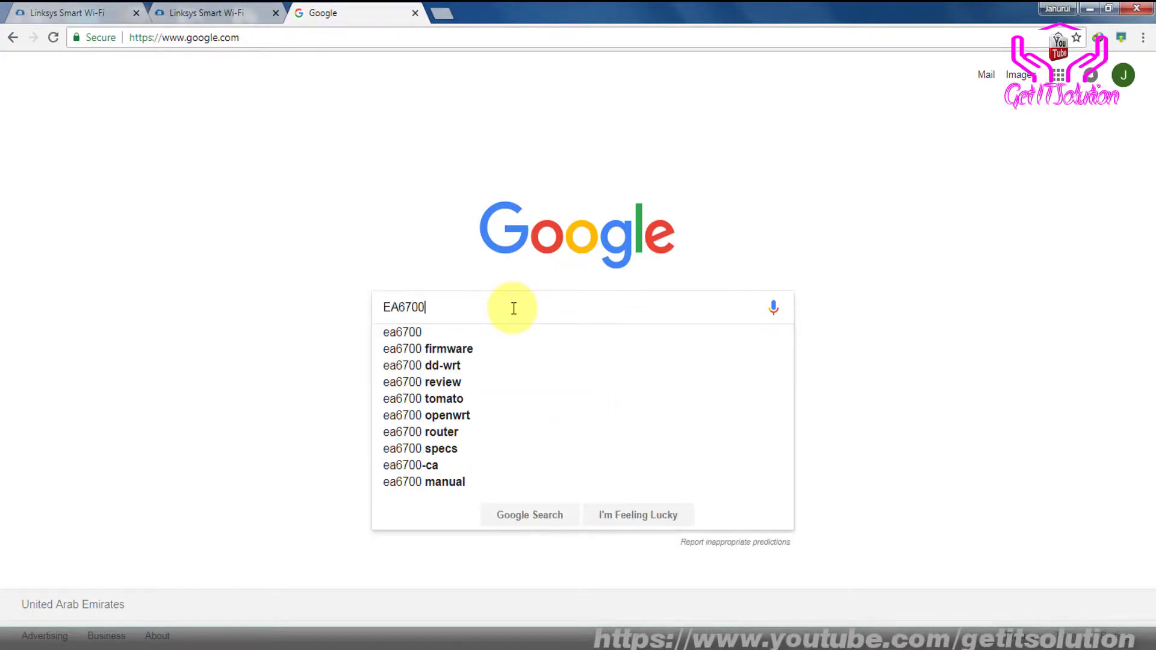
pyautogui.press('Down')
pyautogui.press('Down')
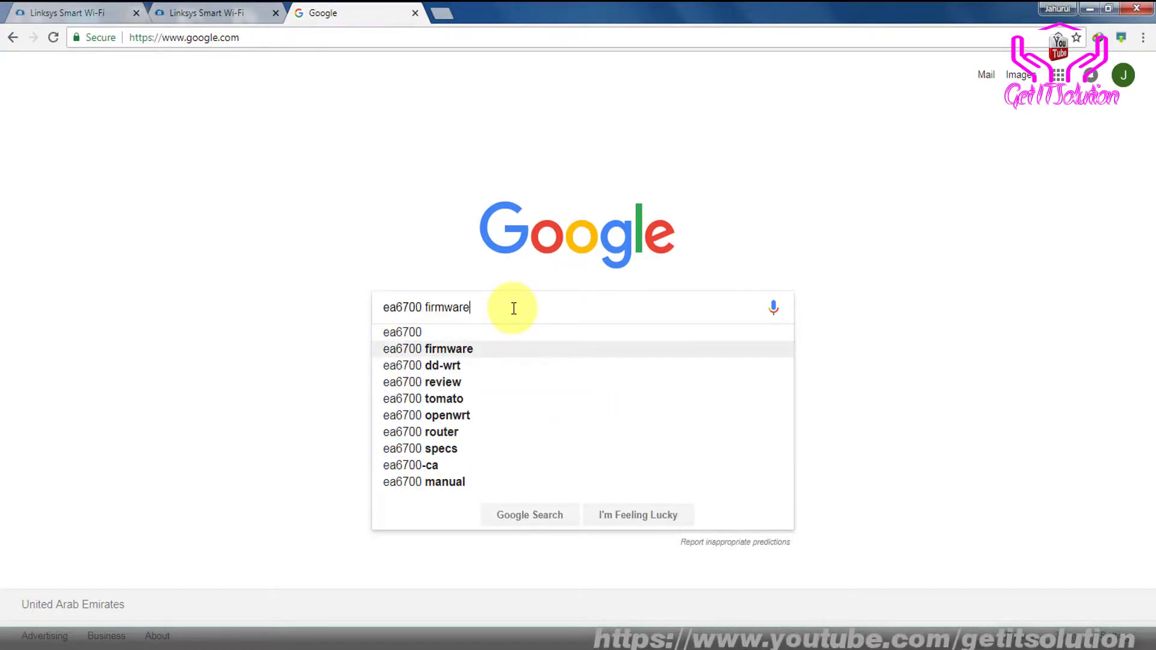
pyautogui.press('Return')
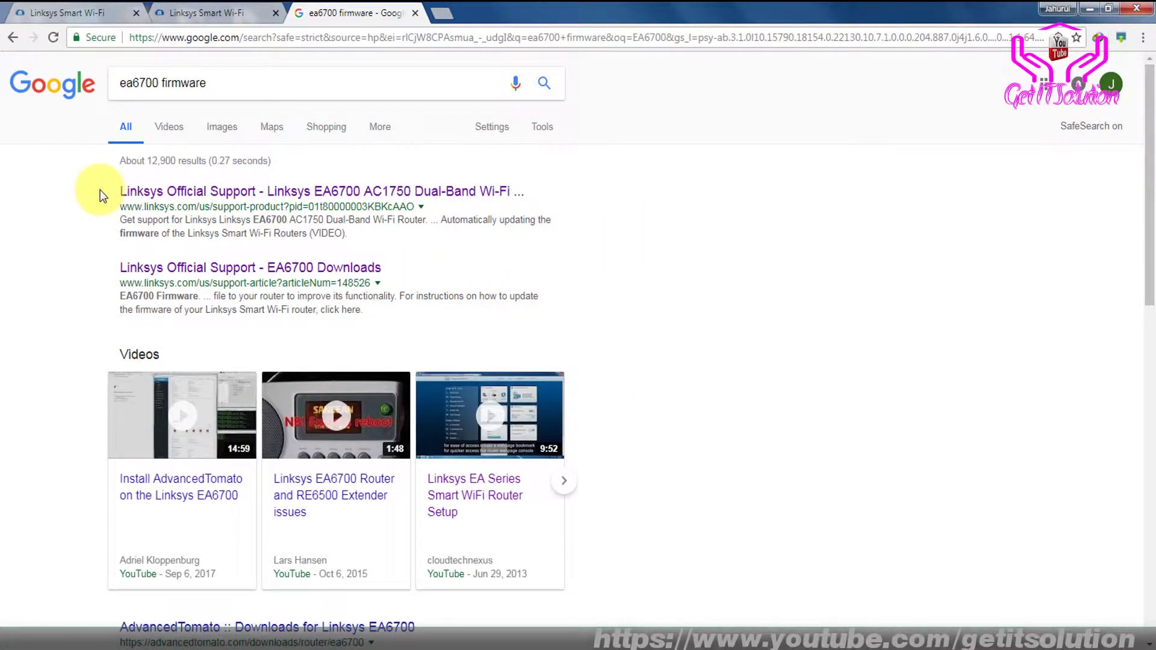
pyautogui.hotkey('ctrl', 'd')
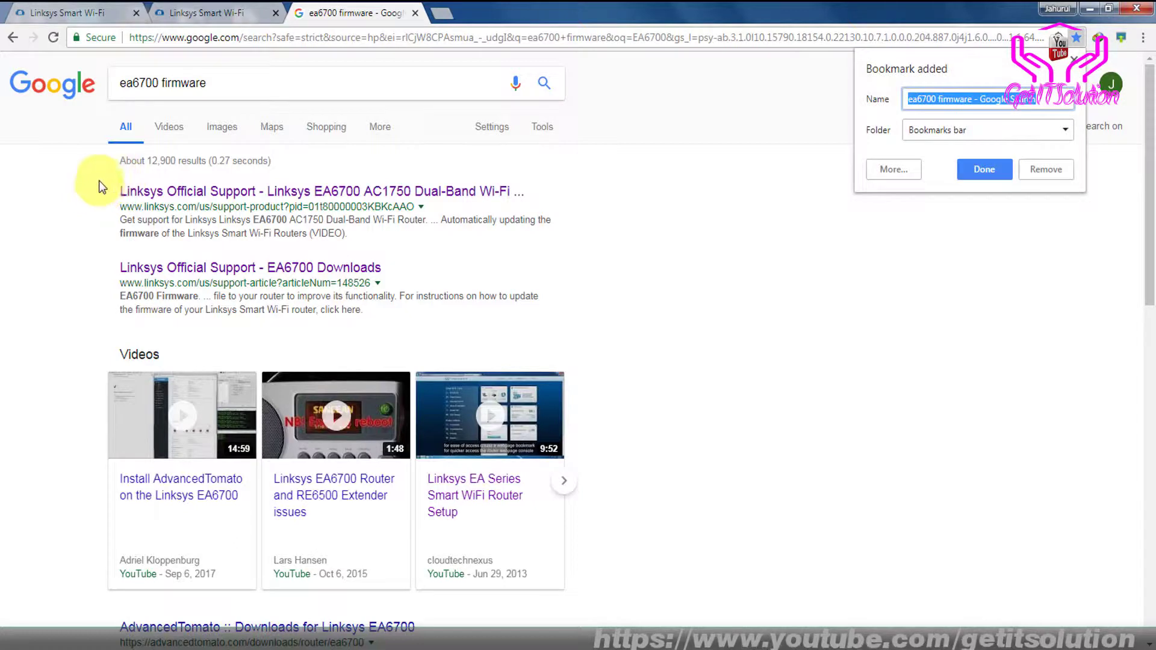
pyautogui.click(83, 178)
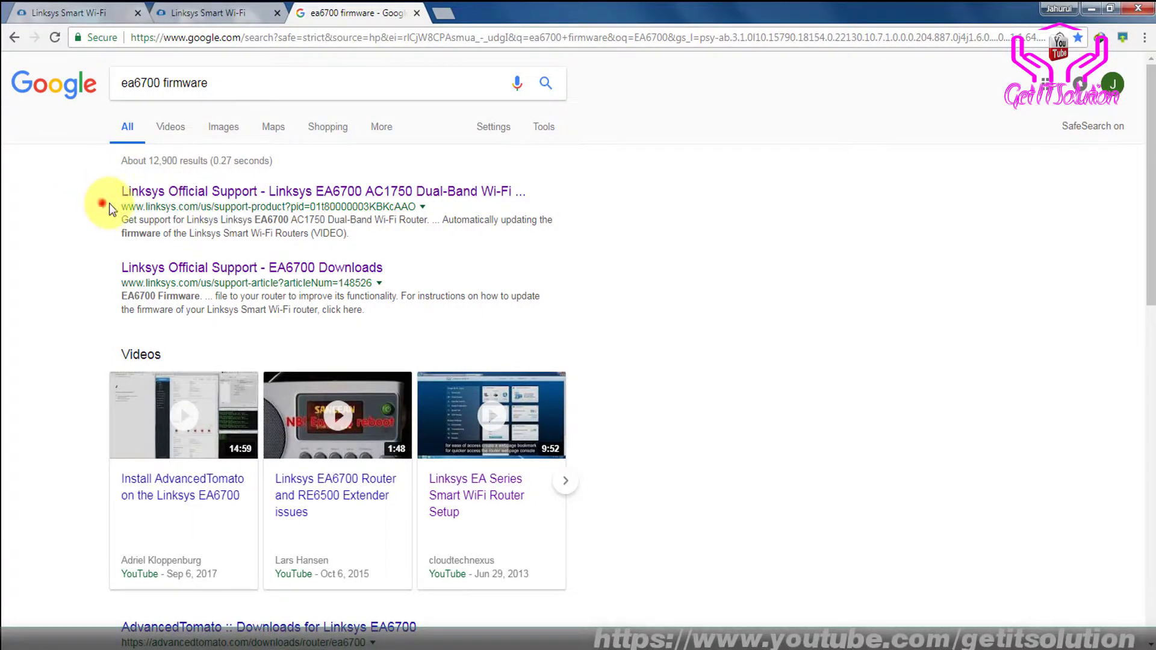
# Open the official Linksys EA6700 support result
pyautogui.moveTo(102, 203); pyautogui.dragTo(361, 638)
pyautogui.click(692, 233)
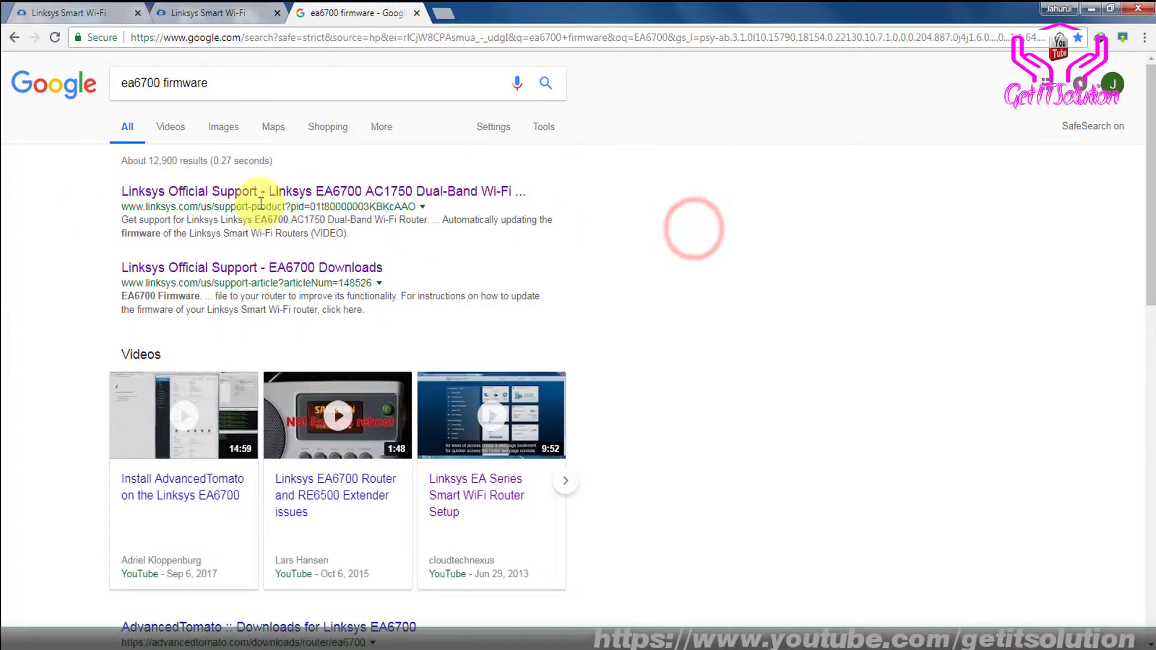
pyautogui.click(283, 229)
pyautogui.click(314, 191)
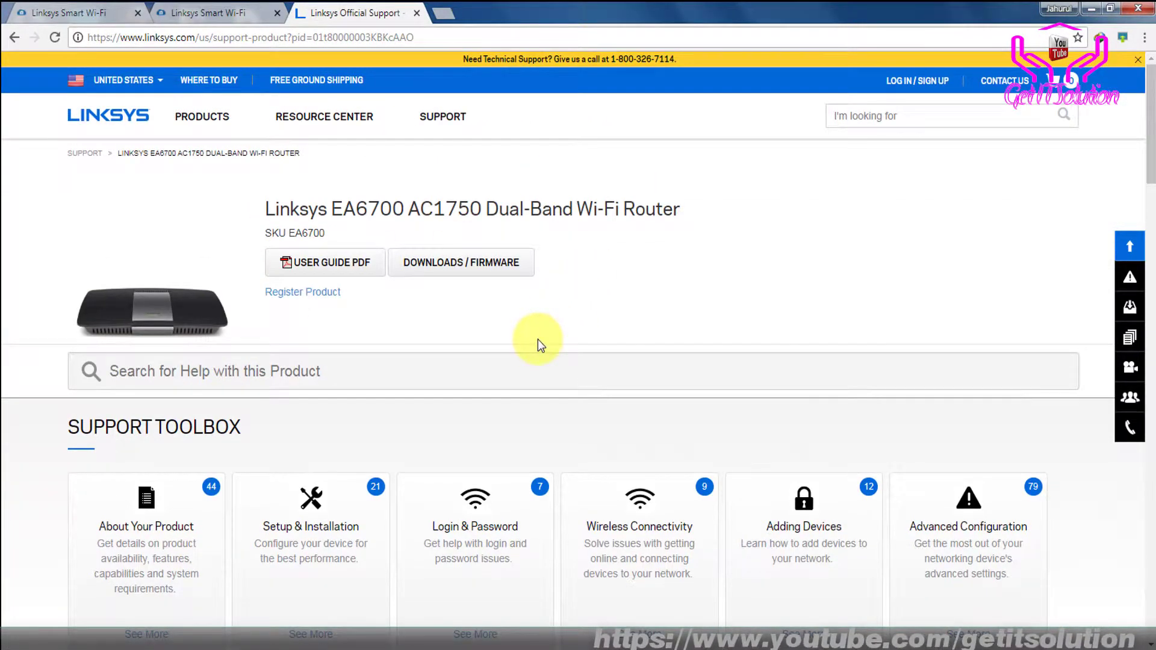
# Open the EA6700 downloads article and expand the Version 1.0 firmware list
pyautogui.click(445, 262)
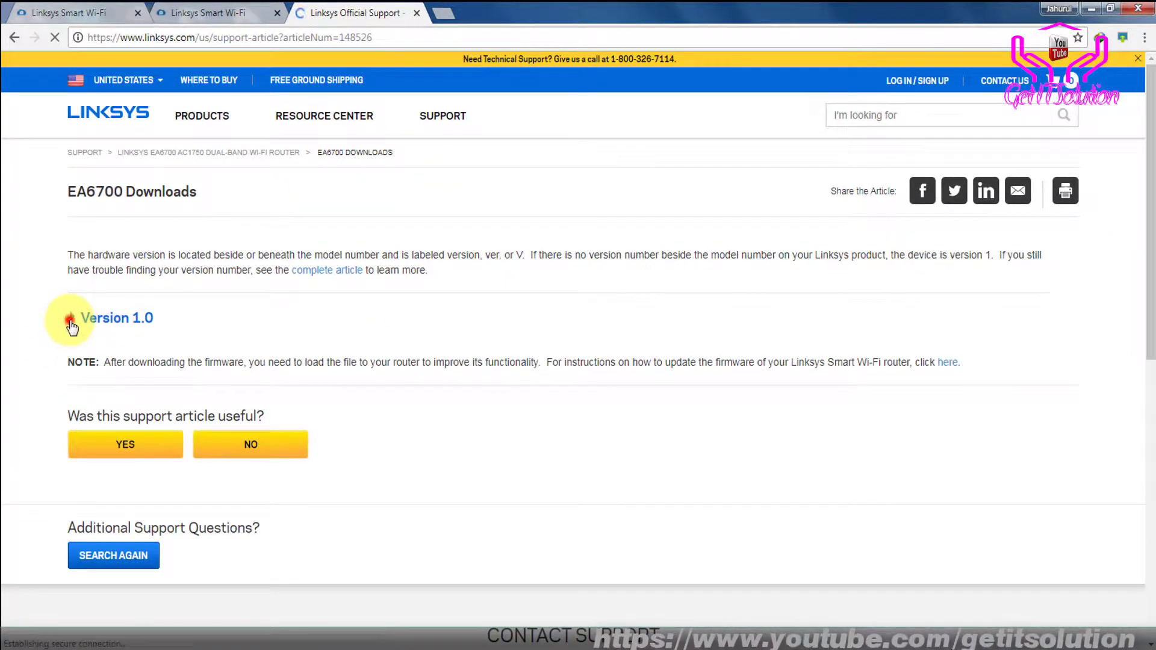
pyautogui.click(71, 319)
pyautogui.scroll(-3, 61, 253)
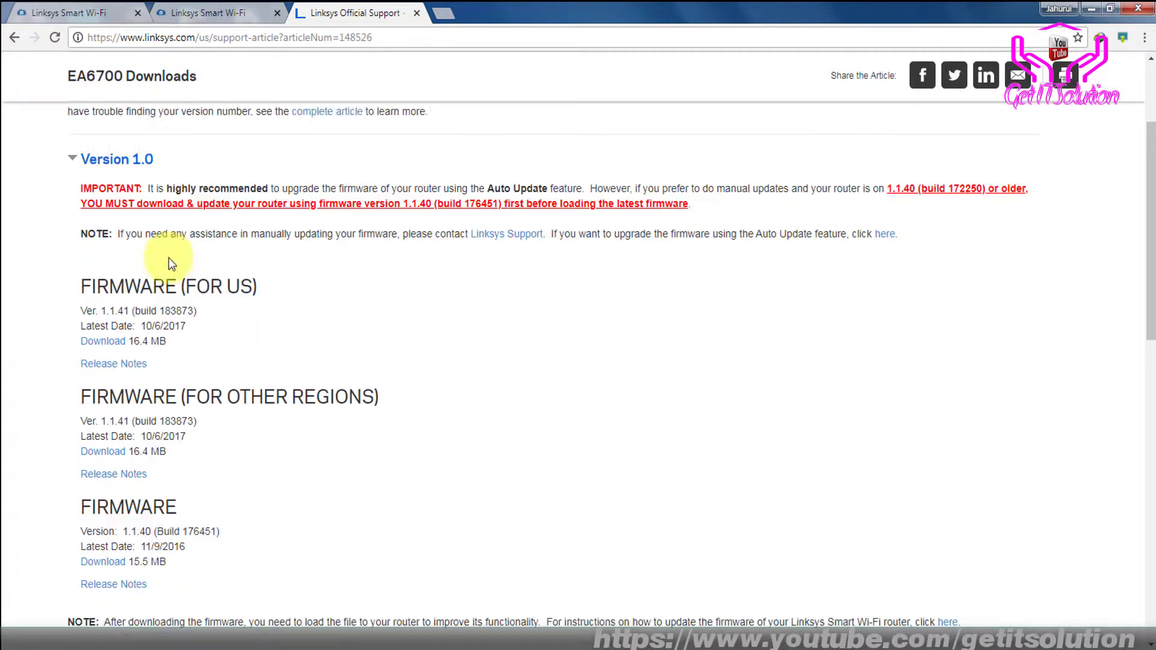
pyautogui.scroll(2, 164, 274)
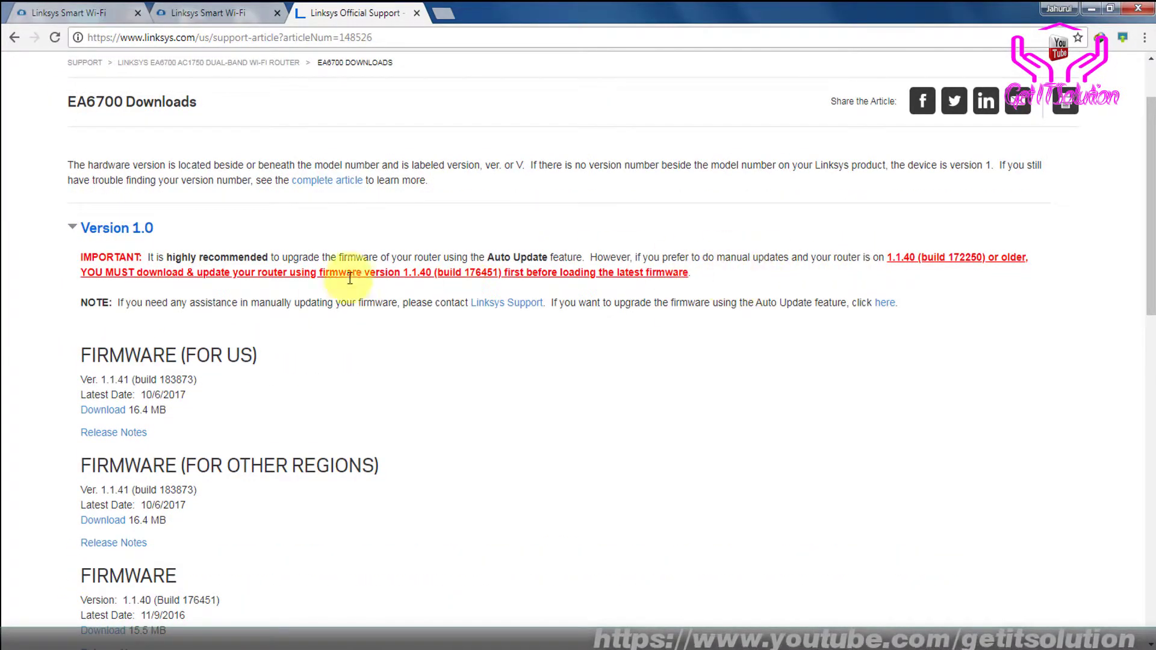
pyautogui.scroll(-1, 154, 349)
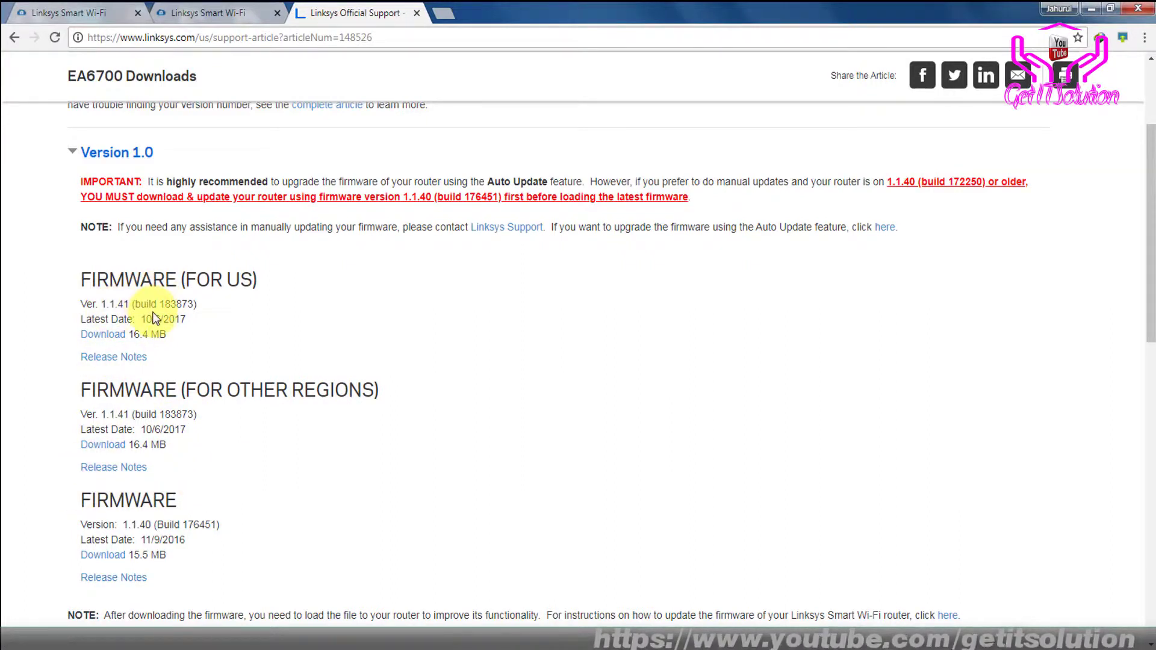
pyautogui.scroll(-2, 234, 414)
pyautogui.scroll(3, 237, 418)
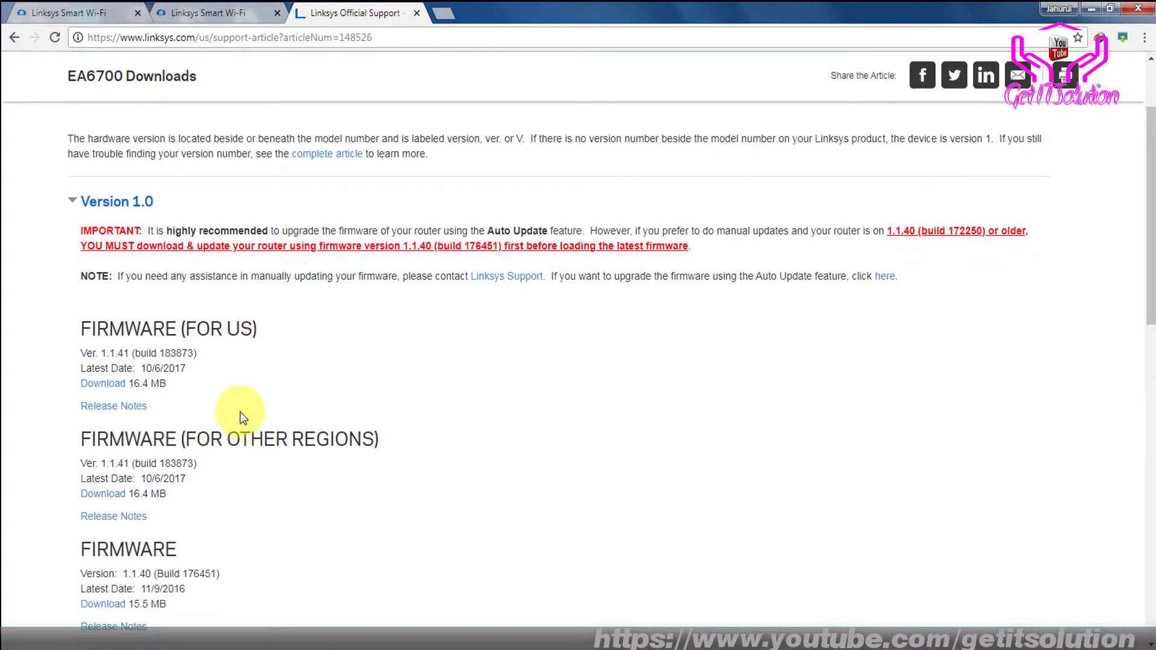
pyautogui.scroll(-1, 205, 361)
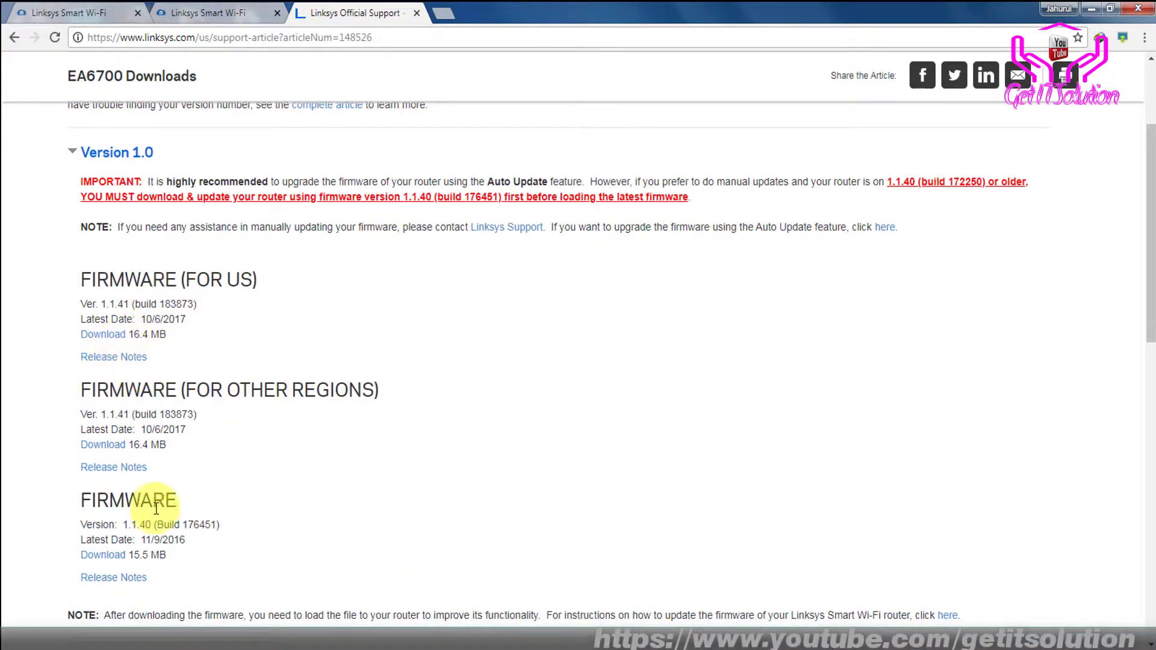
# Compare the 1.1.40 release date with the US firmware 1.1.41 (build 183873)
pyautogui.doubleClick(181, 535)
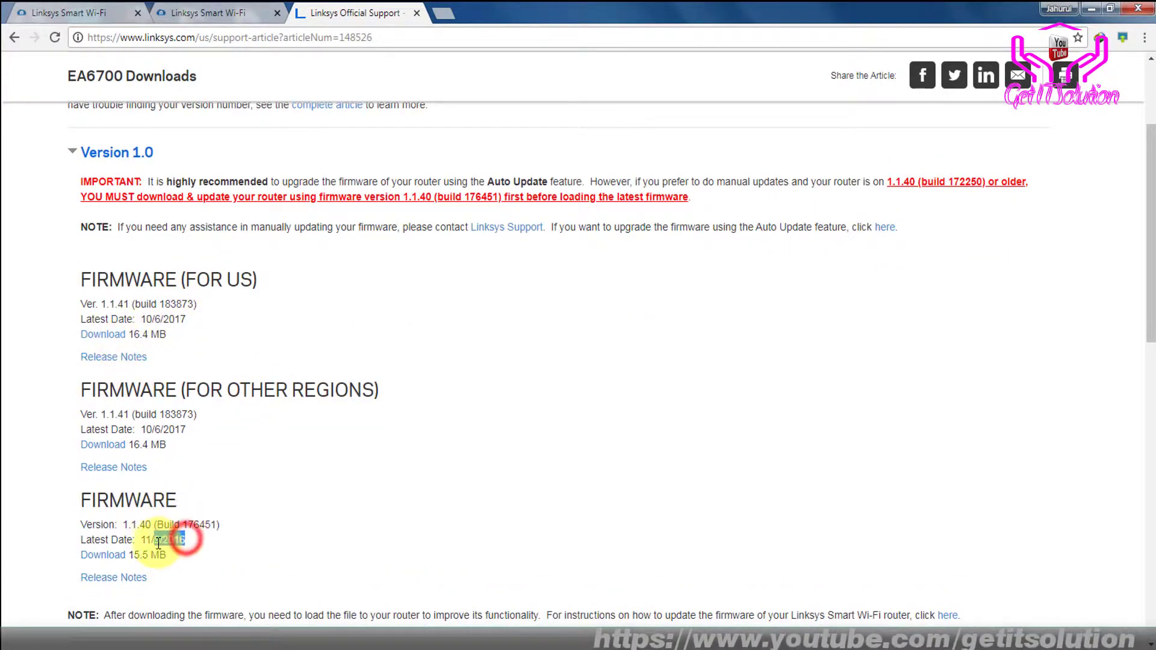
pyautogui.click(151, 539)
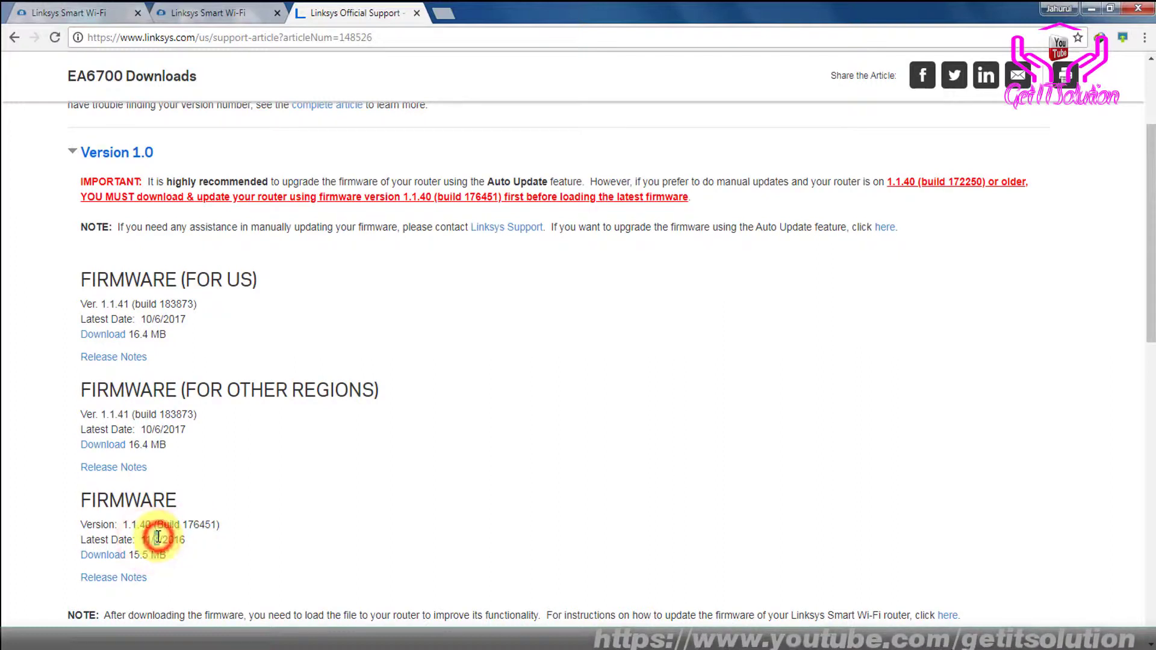
pyautogui.click(199, 536)
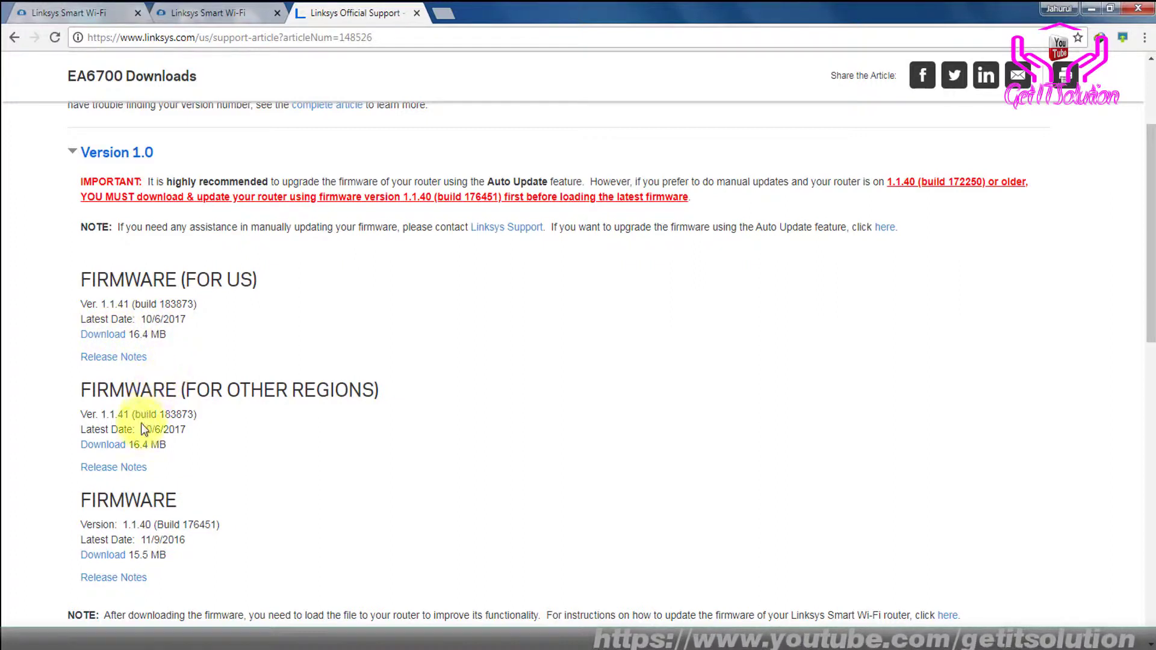
pyautogui.click(102, 303)
pyautogui.moveTo(134, 304); pyautogui.dragTo(192, 304)
pyautogui.click(185, 330)
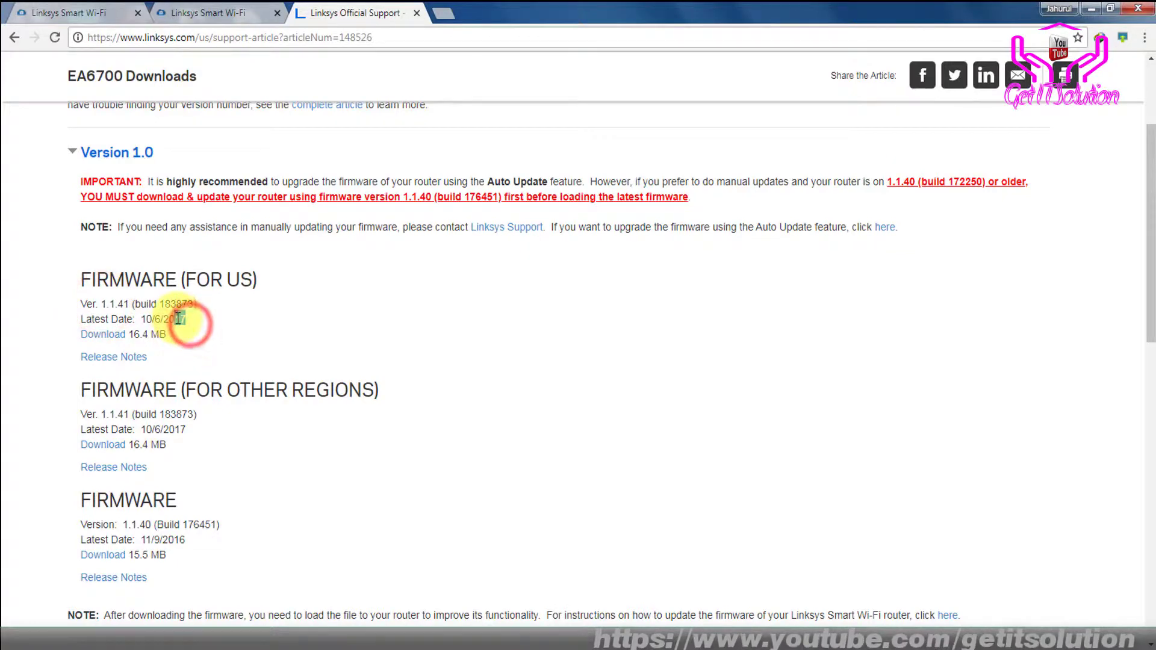
pyautogui.click(150, 322)
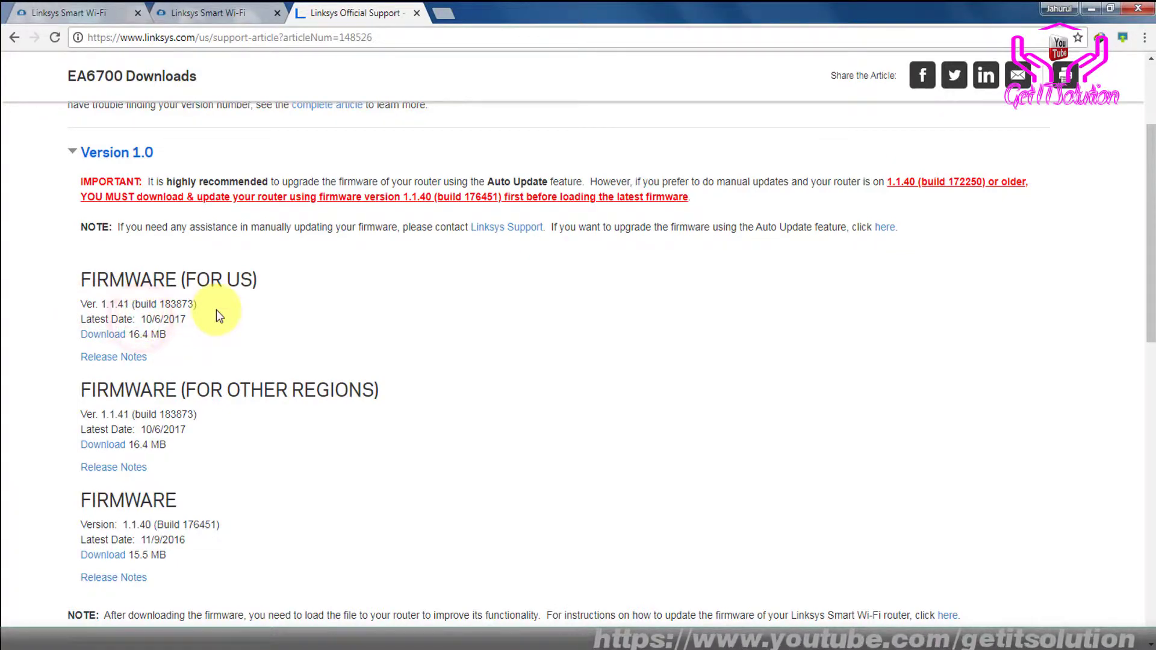
# Download the FIRMWARE (FOR US) version 1.1.41
pyautogui.scroll(-1, 220, 319)
pyautogui.scroll(5, 174, 271)
pyautogui.scroll(-3, 121, 381)
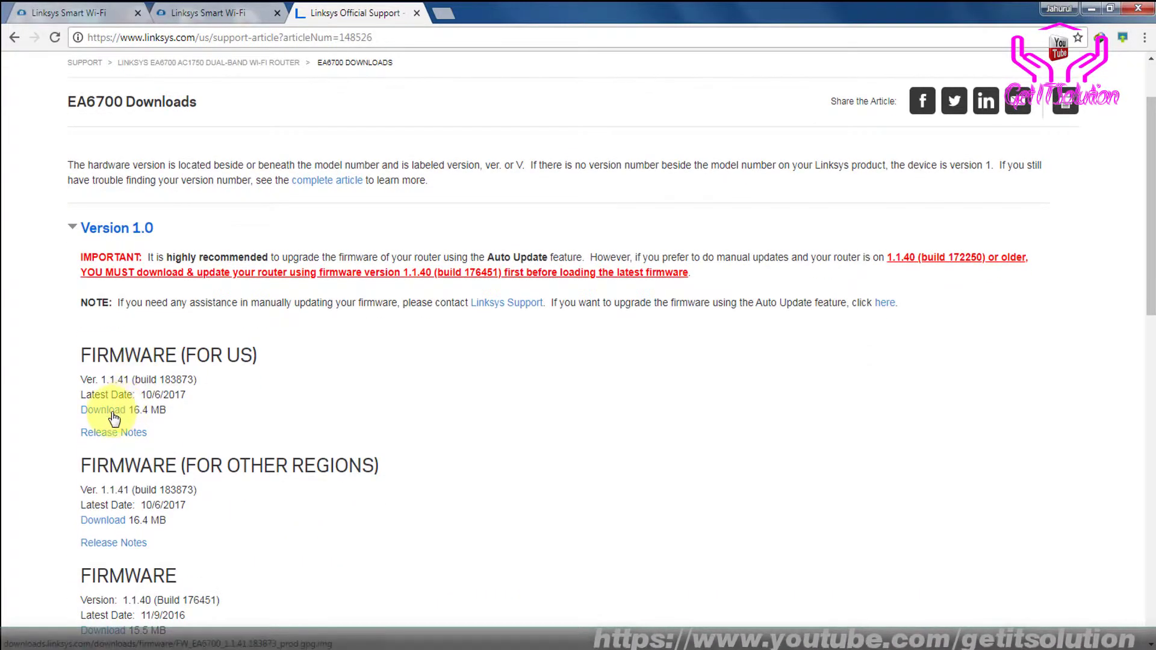
pyautogui.click(114, 414)
# Accept the licence and download the 1.1.41 firmware with a completion notice enabled
pyautogui.click(457, 301)
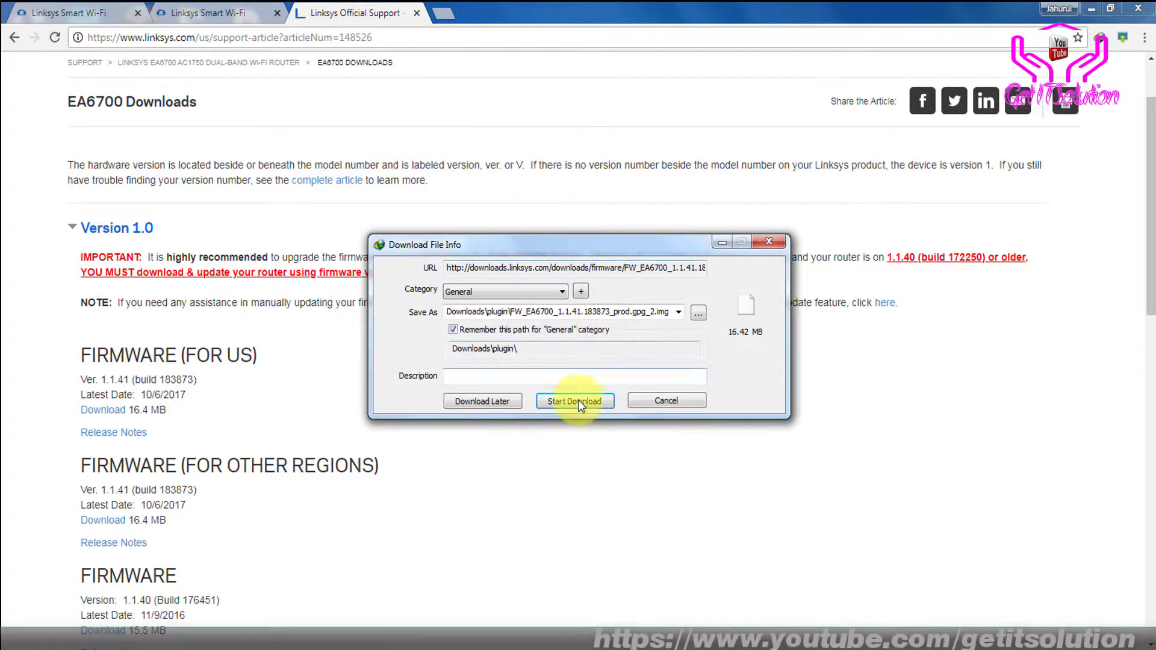
pyautogui.click(576, 401)
pyautogui.click(561, 195)
pyautogui.click(464, 229)
pyautogui.click(450, 200)
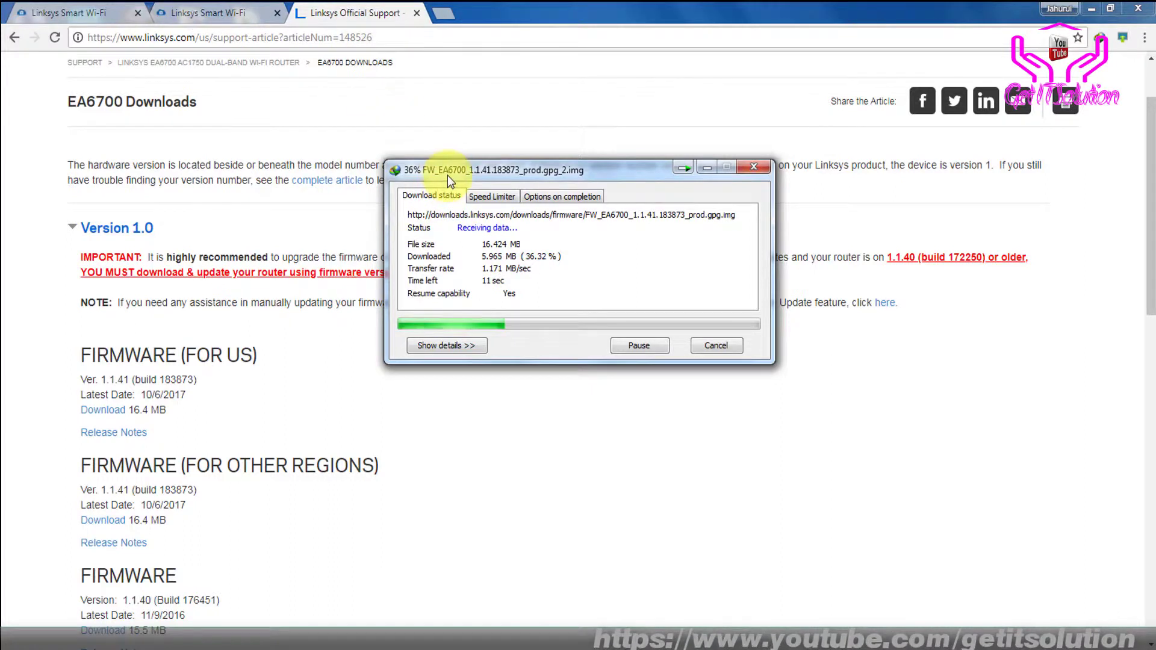
pyautogui.moveTo(446, 176); pyautogui.dragTo(423, 166)
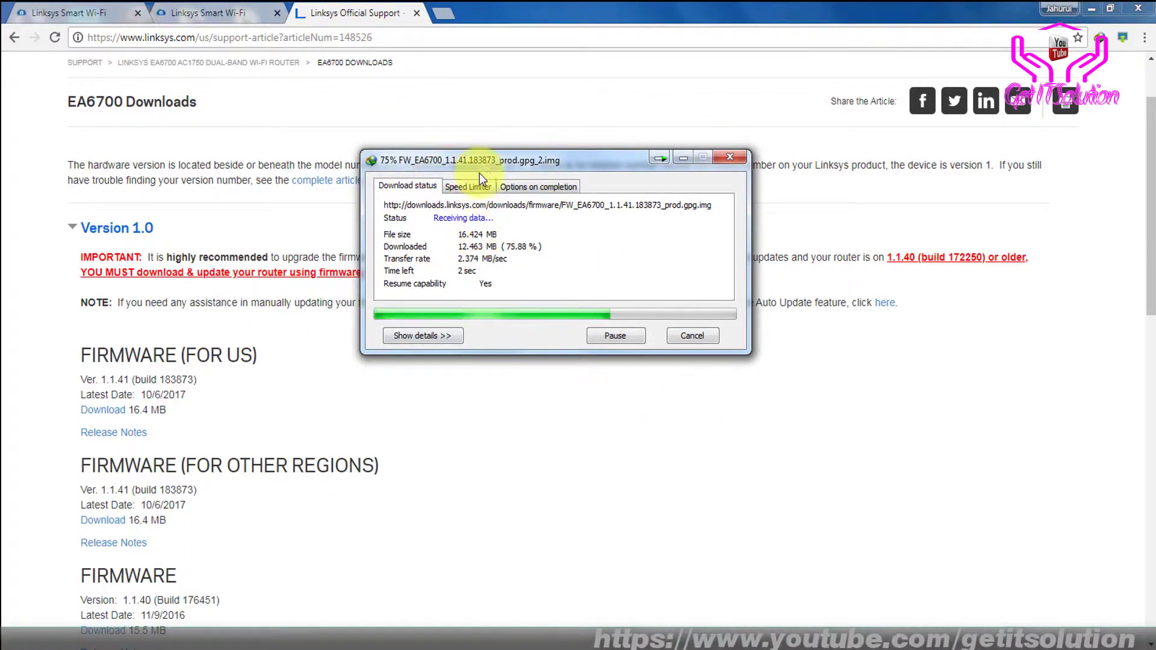
pyautogui.moveTo(527, 160); pyautogui.dragTo(511, 154)
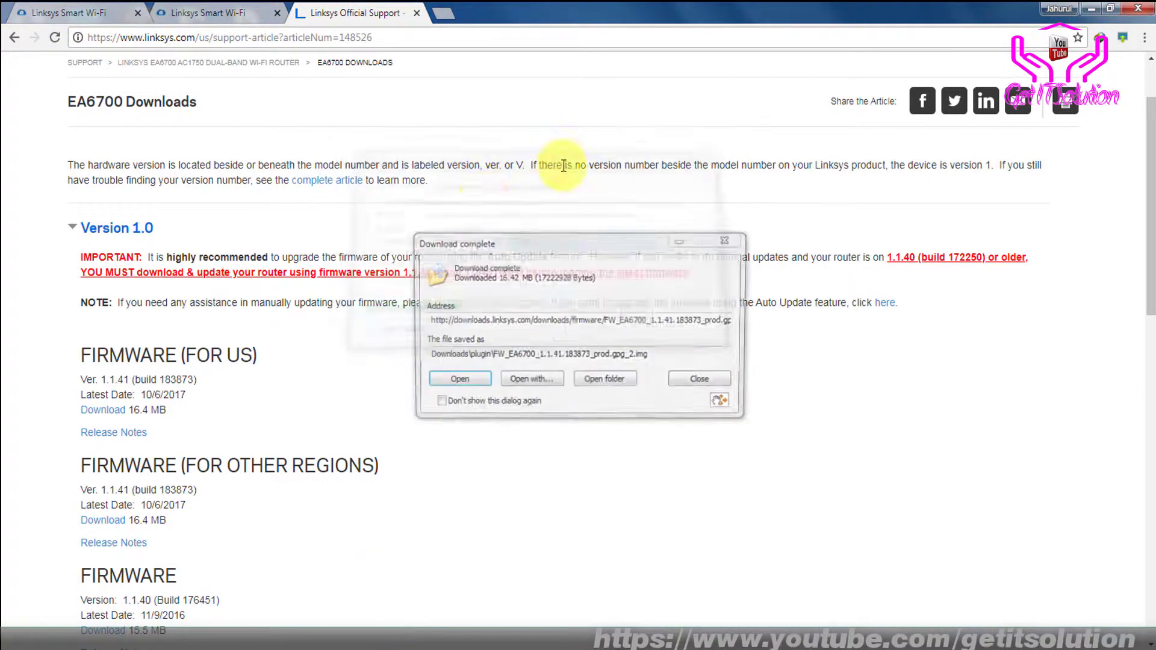
# Copy the downloaded FW_EA6700 firmware file onto the desktop and refresh it
pyautogui.click(602, 380)
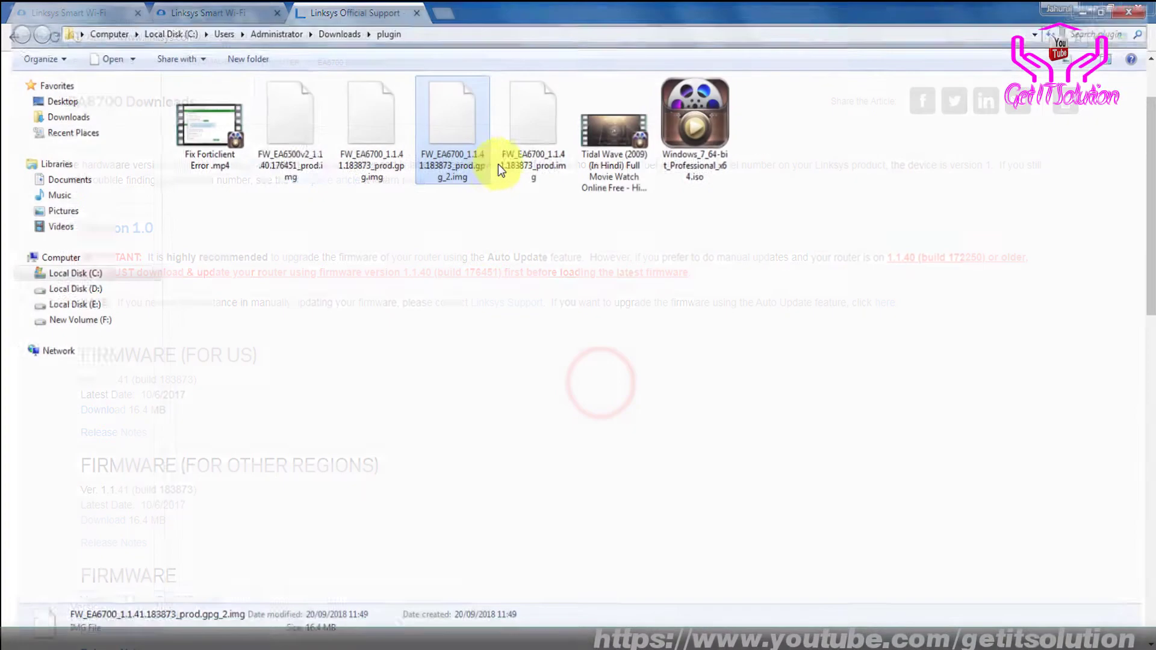
pyautogui.moveTo(449, 12); pyautogui.dragTo(751, 230)
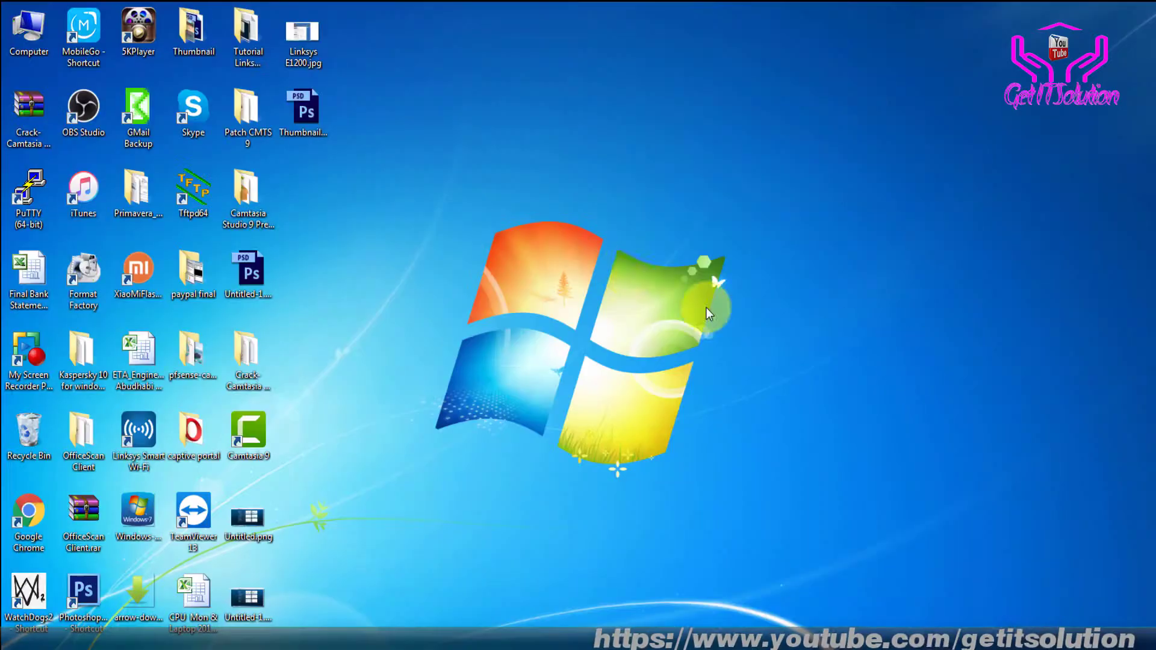
pyautogui.hotkey('ctrl', 'v')
pyautogui.click(402, 204)
pyautogui.rightClick(388, 181)
pyautogui.click(430, 225)
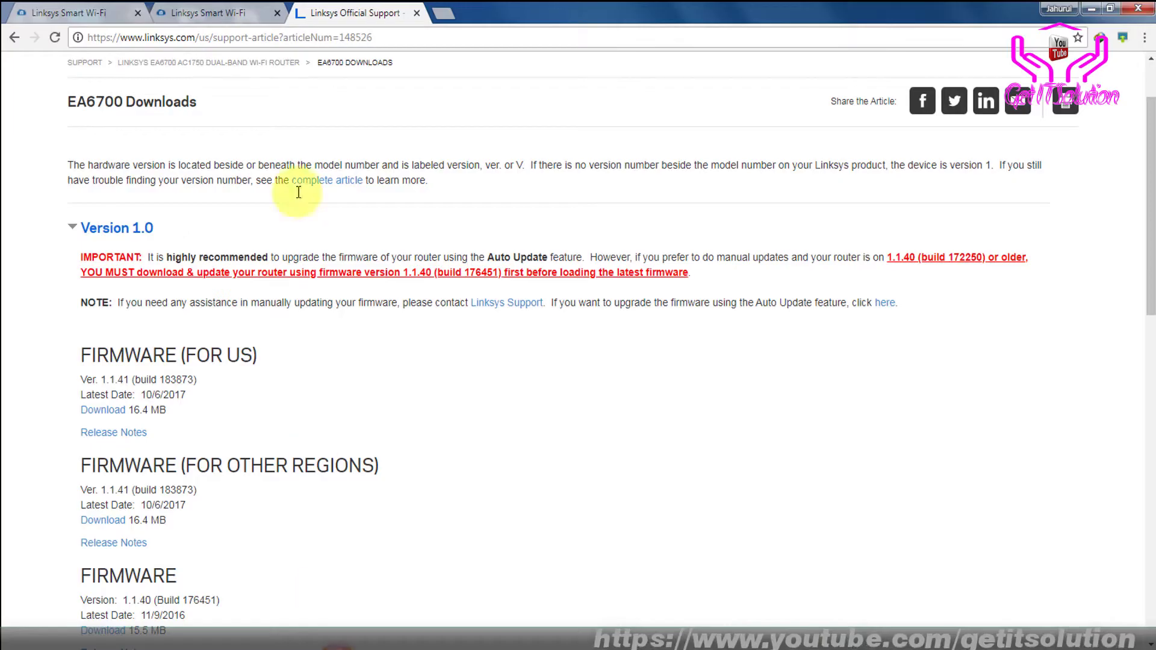
# Switch between the two Linksys Smart Wi-Fi tabs in Chrome
pyautogui.click(100, 4)
pyautogui.click(230, 7)
pyautogui.click(229, 5)
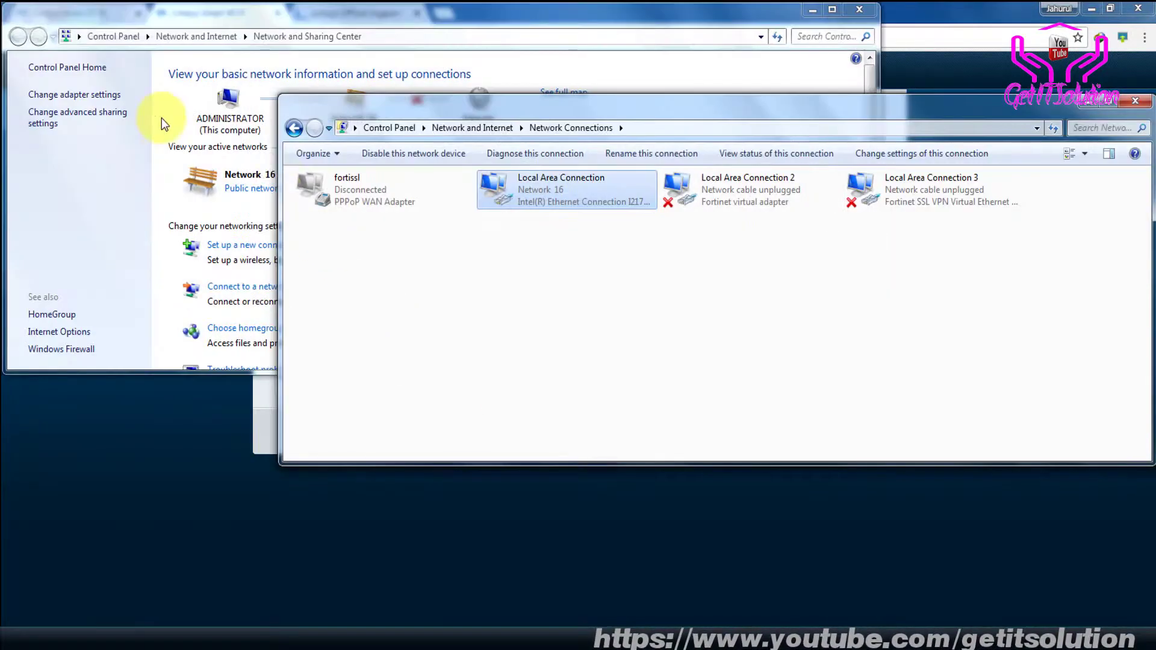
# Inspect the Local Area Connection's IPv4 settings, closing them unchanged
pyautogui.click(87, 96)
pyautogui.doubleClick(250, 96)
pyautogui.click(488, 458)
pyautogui.doubleClick(605, 391)
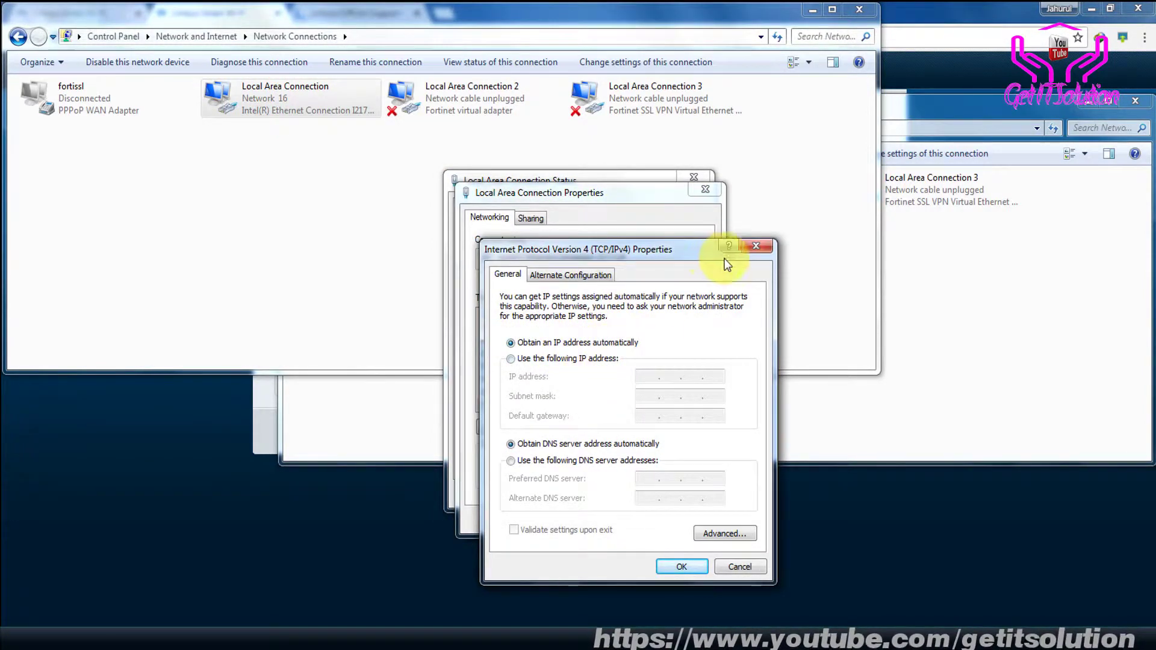
pyautogui.click(756, 247)
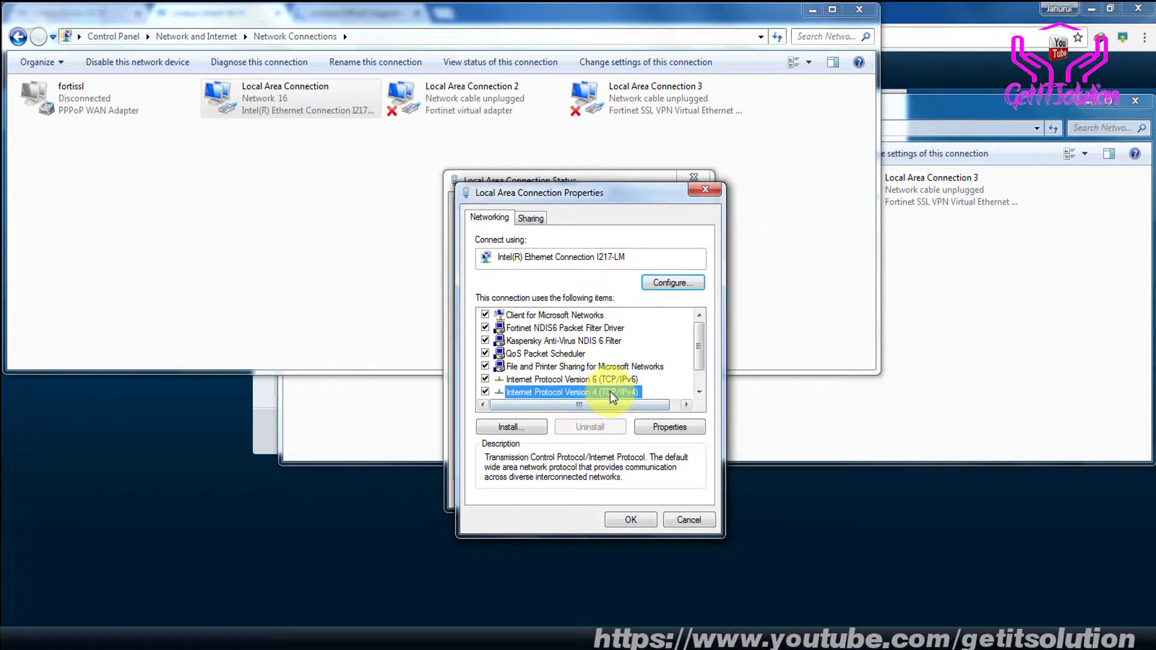
pyautogui.doubleClick(609, 391)
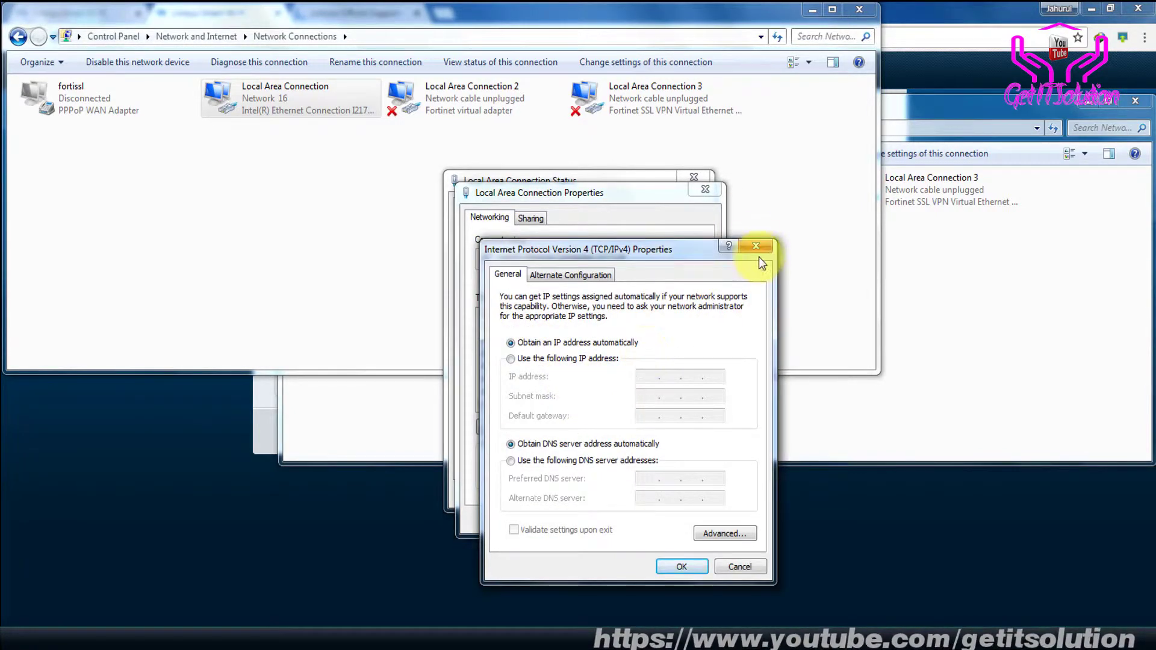
pyautogui.click(756, 246)
pyautogui.click(705, 190)
pyautogui.click(697, 178)
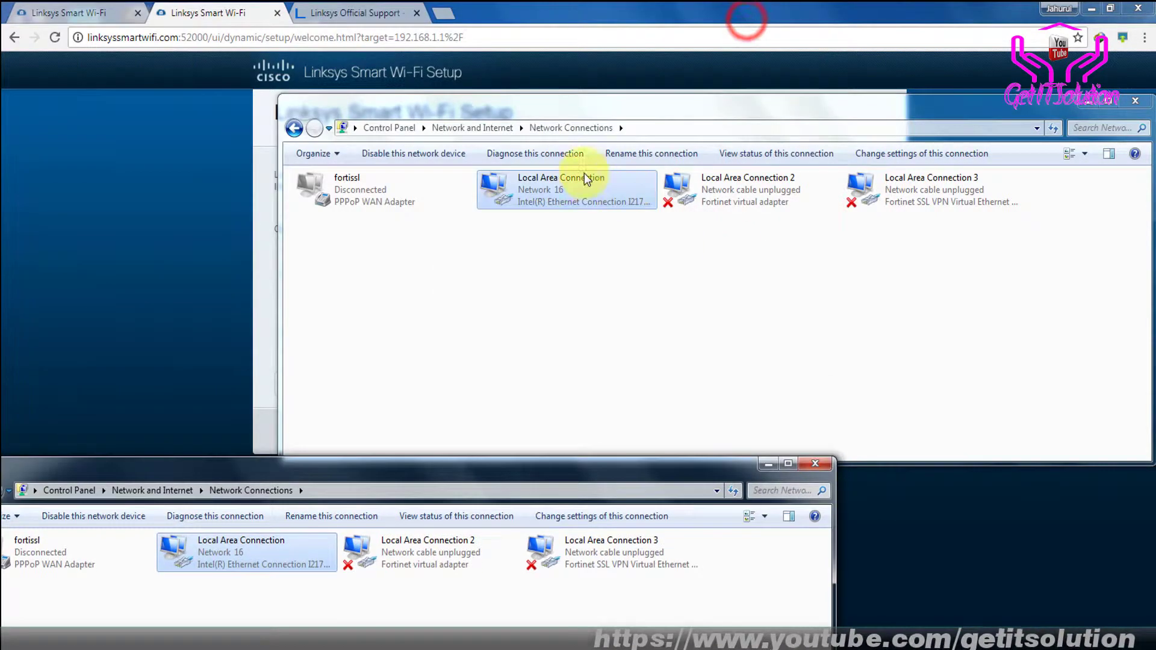
# Switch the connection's IPv4 to a manual address and enter IP 192.168.1.100
pyautogui.doubleClick(579, 186)
pyautogui.click(512, 457)
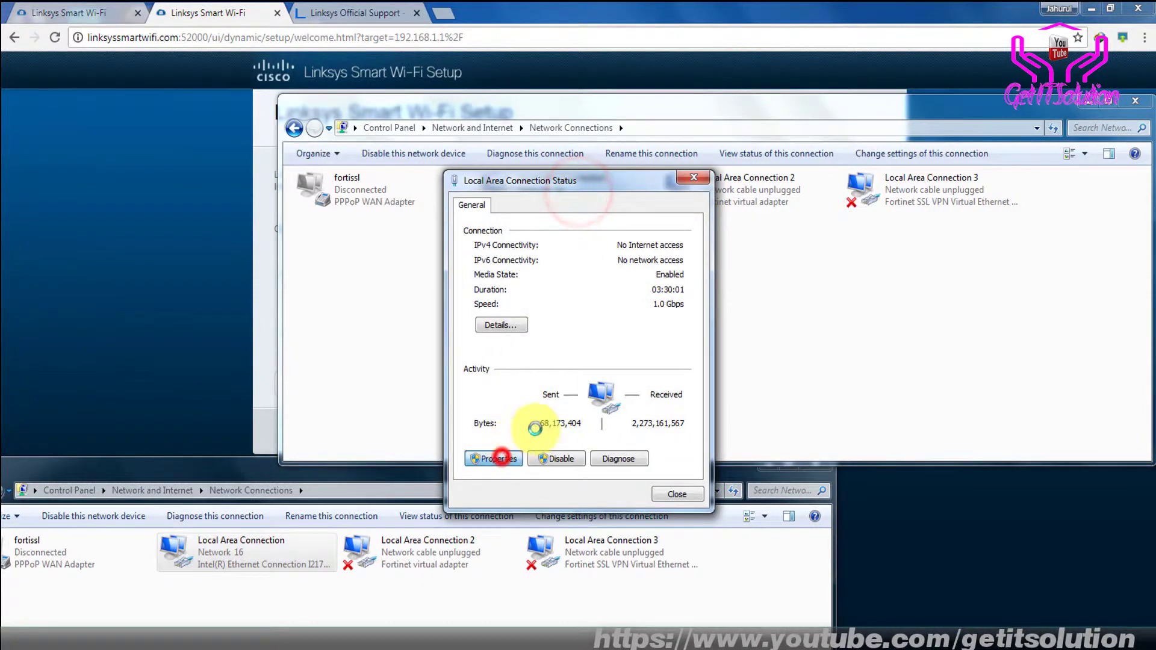
pyautogui.doubleClick(605, 395)
pyautogui.click(588, 359)
pyautogui.click(644, 377)
pyautogui.write('192.168.1.100')
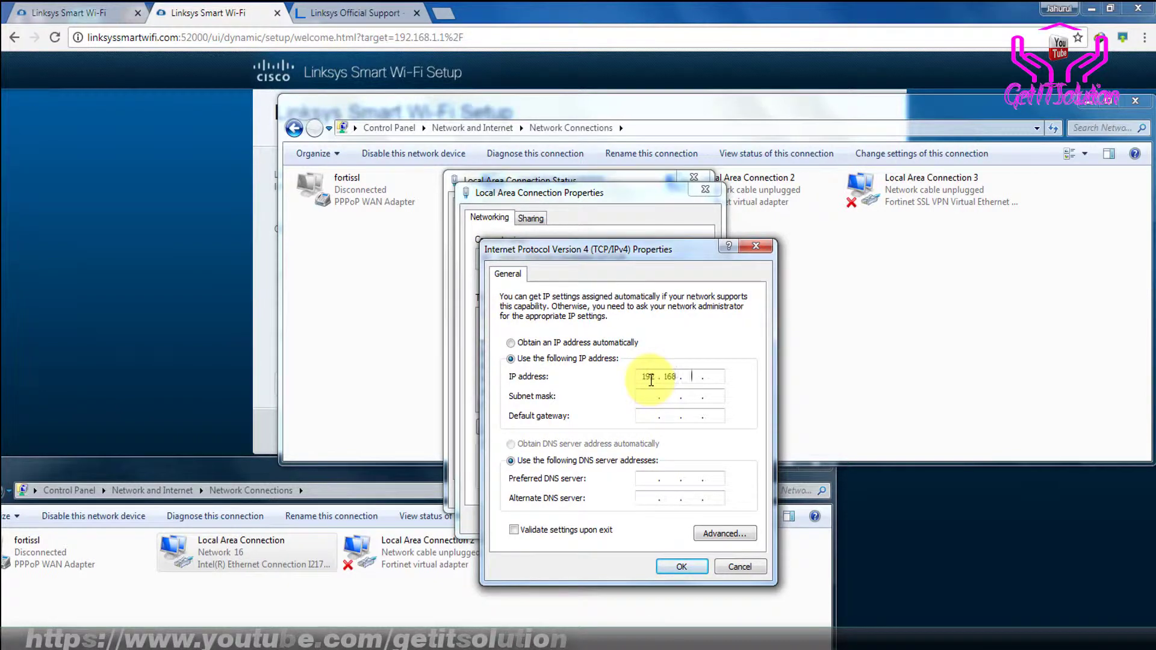
# Set mask 255.255.255.0 and gateway 192.168.1.1, confirm, then reload the Linksys page
pyautogui.press('Tab')
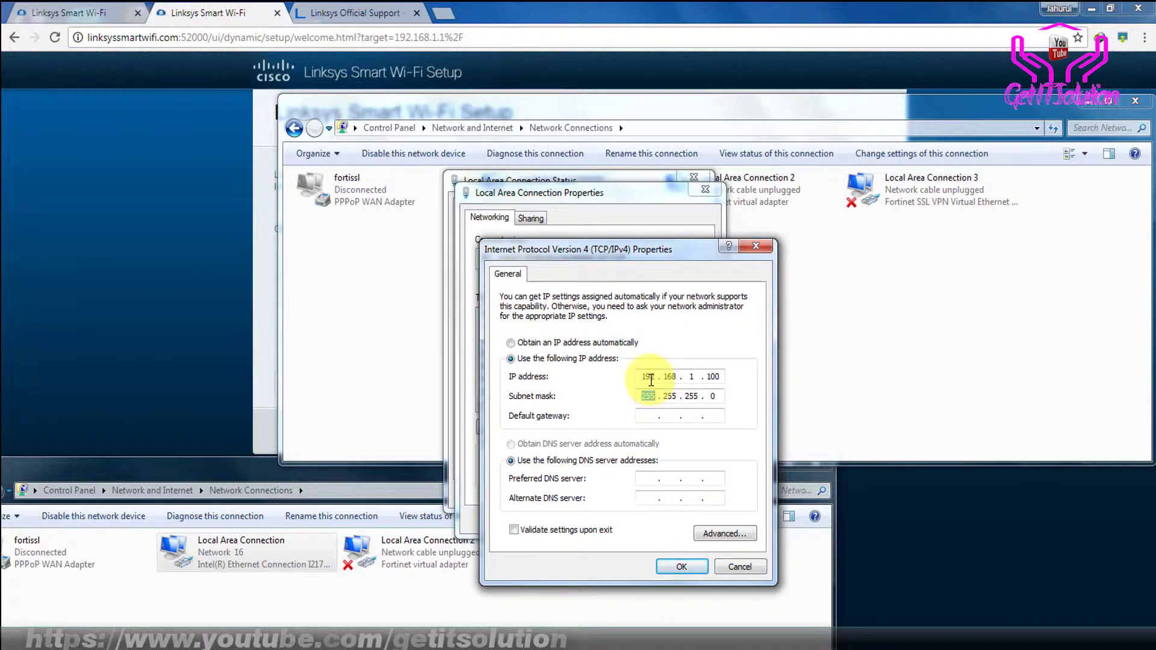
pyautogui.write('192 . 168 . 1 .')
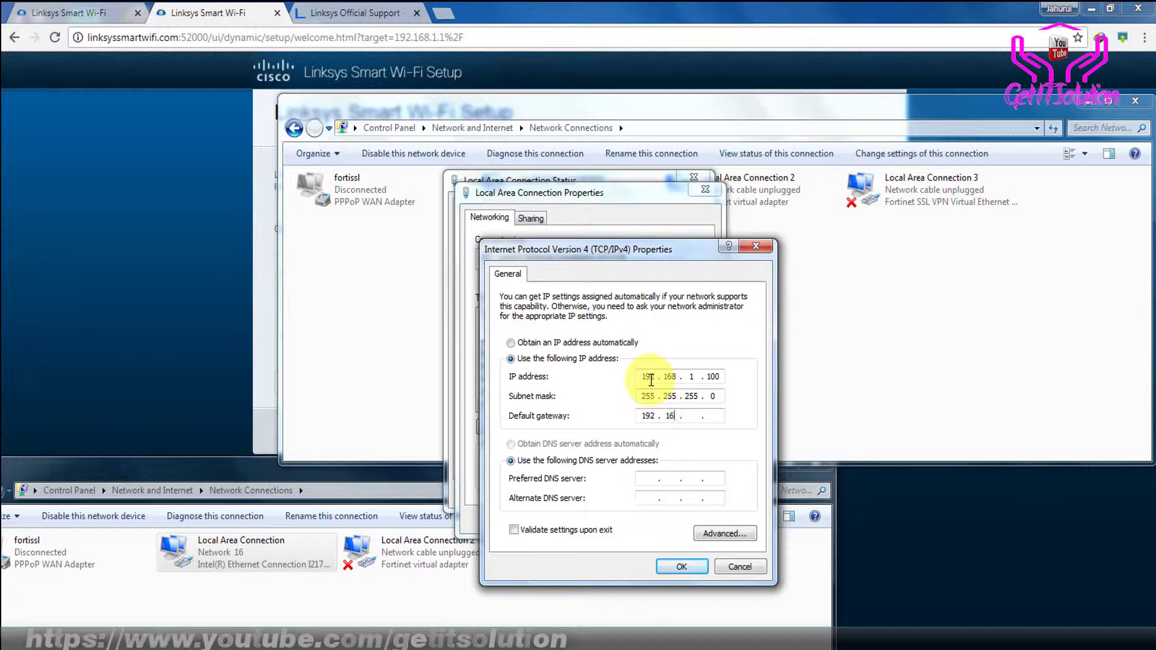
pyautogui.press('Tab')
pyautogui.click(716, 415)
pyautogui.write('1')
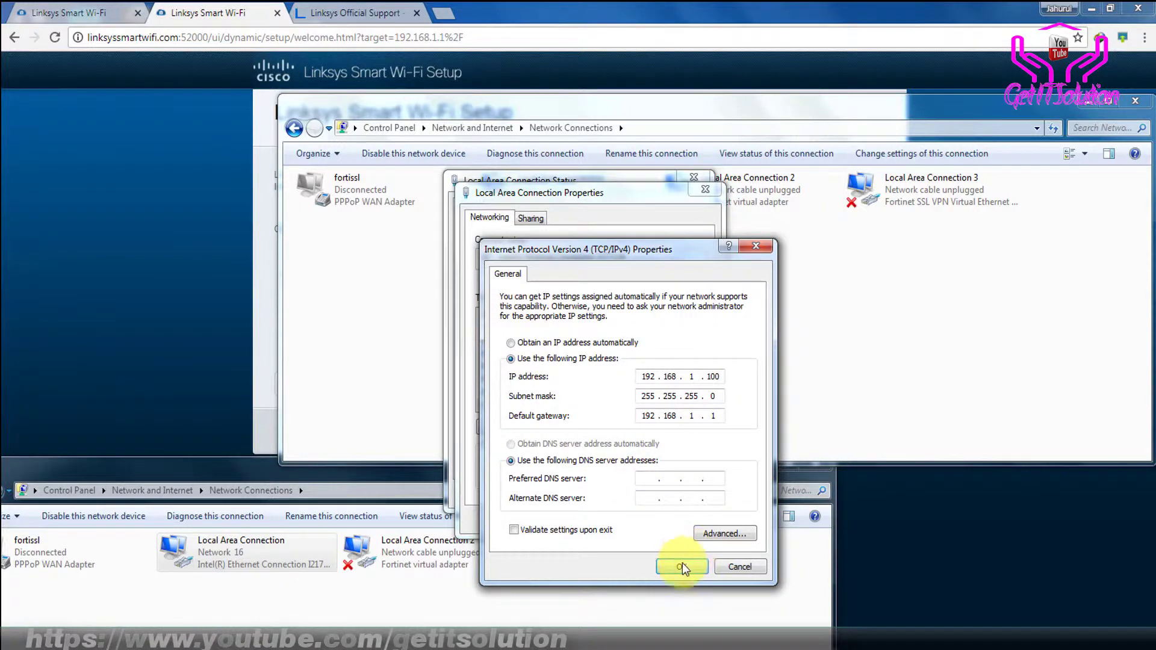
pyautogui.click(681, 566)
pyautogui.click(630, 519)
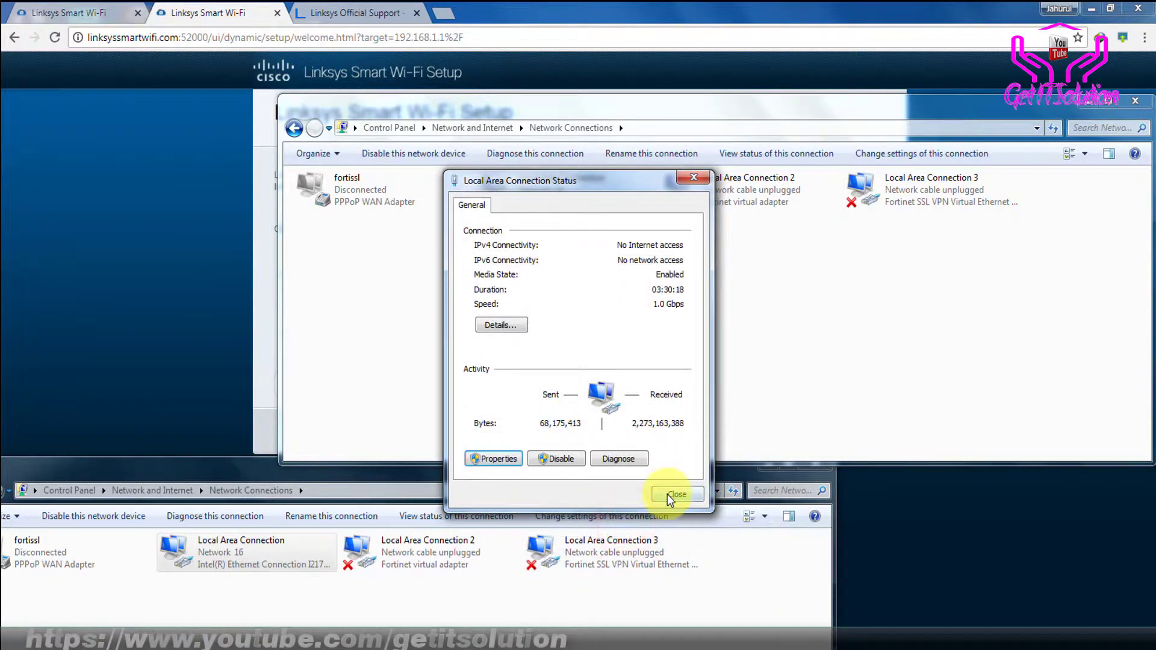
pyautogui.click(666, 492)
pyautogui.click(169, 151)
pyautogui.click(55, 38)
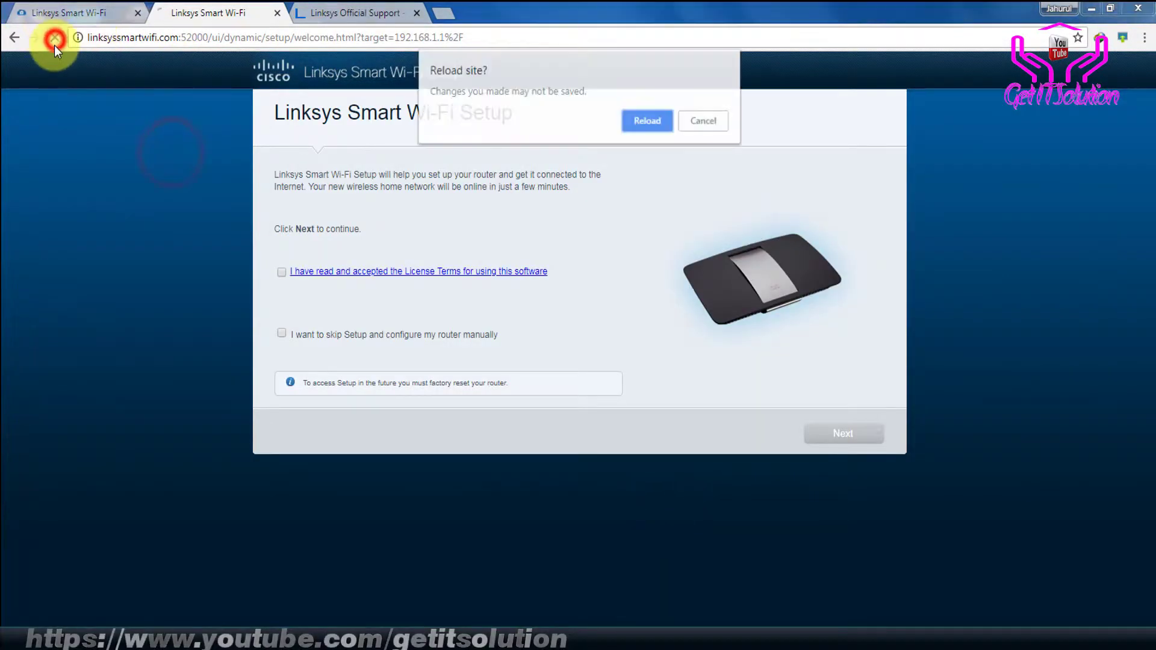
# Retry the setup page, then ping 192.168.1.1 from an administrator Command Prompt
pyautogui.click(649, 121)
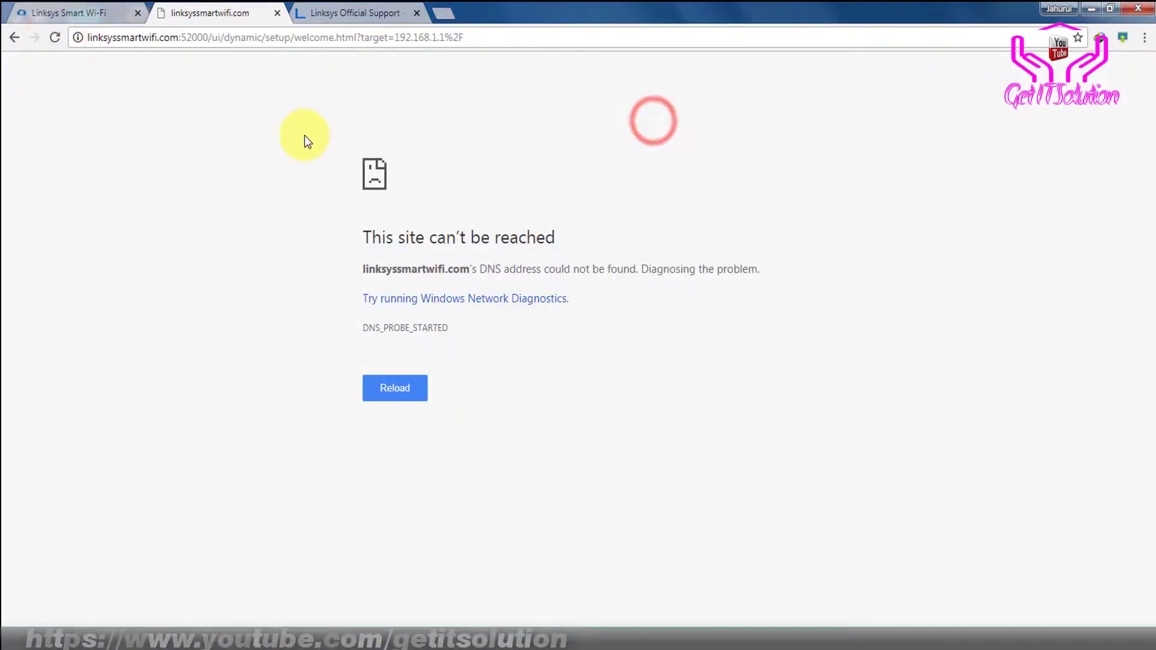
pyautogui.click(83, 7)
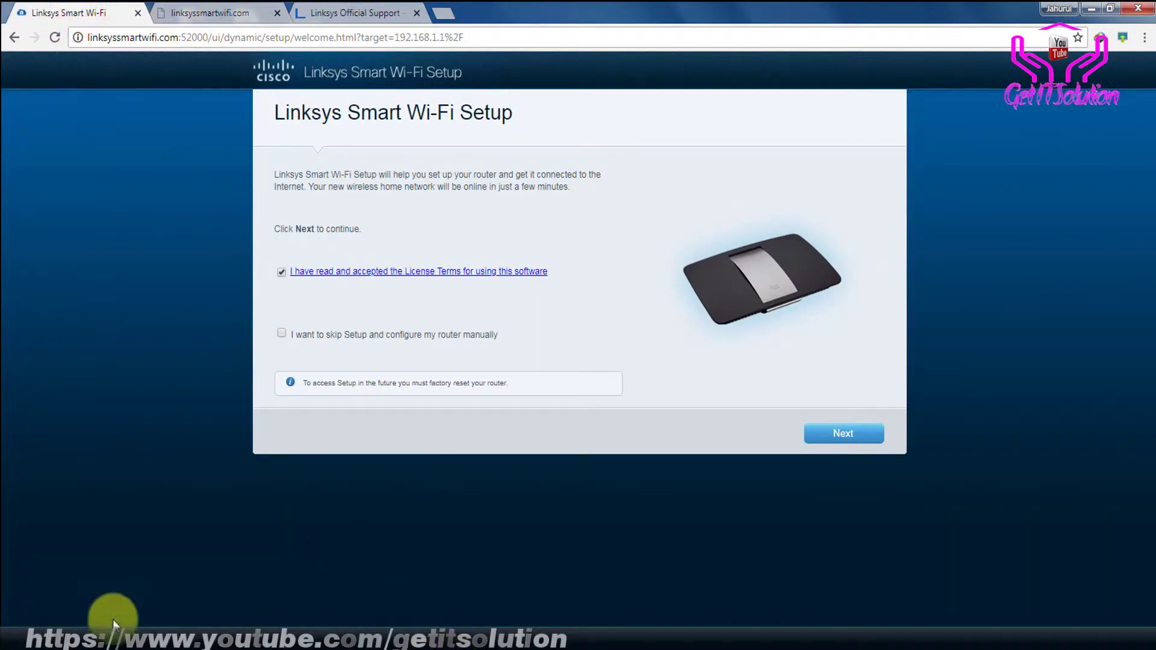
pyautogui.press('super')
pyautogui.click(65, 255)
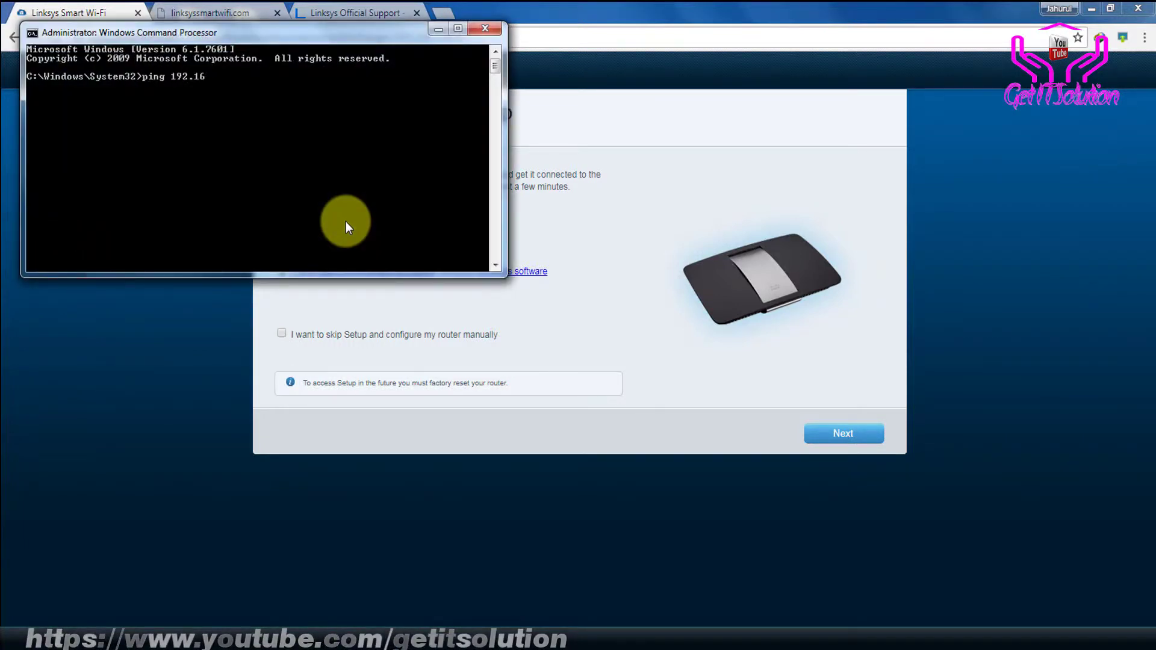
pyautogui.write('.1')
pyautogui.press('Return')
pyautogui.hotkey('ctrl', 'c')
# Load 192.168.1.1 in both Linksys tabs, choosing Leave on the setup page
pyautogui.click(153, 7)
pyautogui.click(78, 10)
pyautogui.click(148, 36)
pyautogui.write('19')
pyautogui.press('Return')
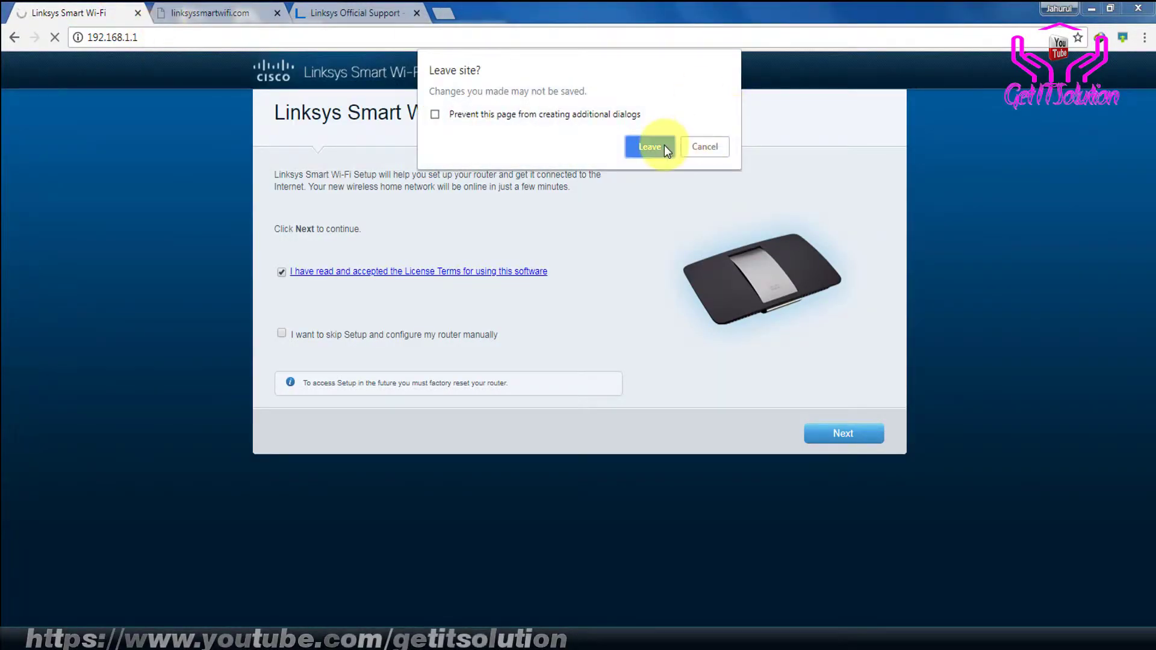
pyautogui.click(662, 144)
pyautogui.click(144, 38)
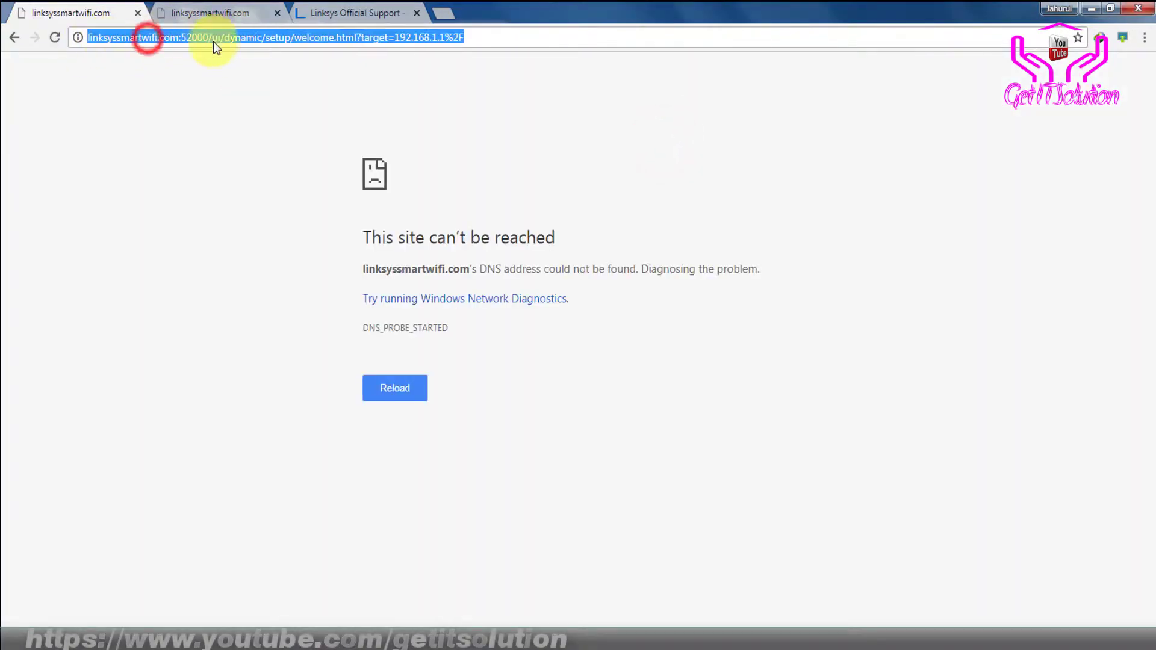
pyautogui.write('192.168.1.1')
pyautogui.press('Return')
pyautogui.click(210, 12)
pyautogui.click(174, 38)
pyautogui.write('192.168.1.1')
pyautogui.press('Return')
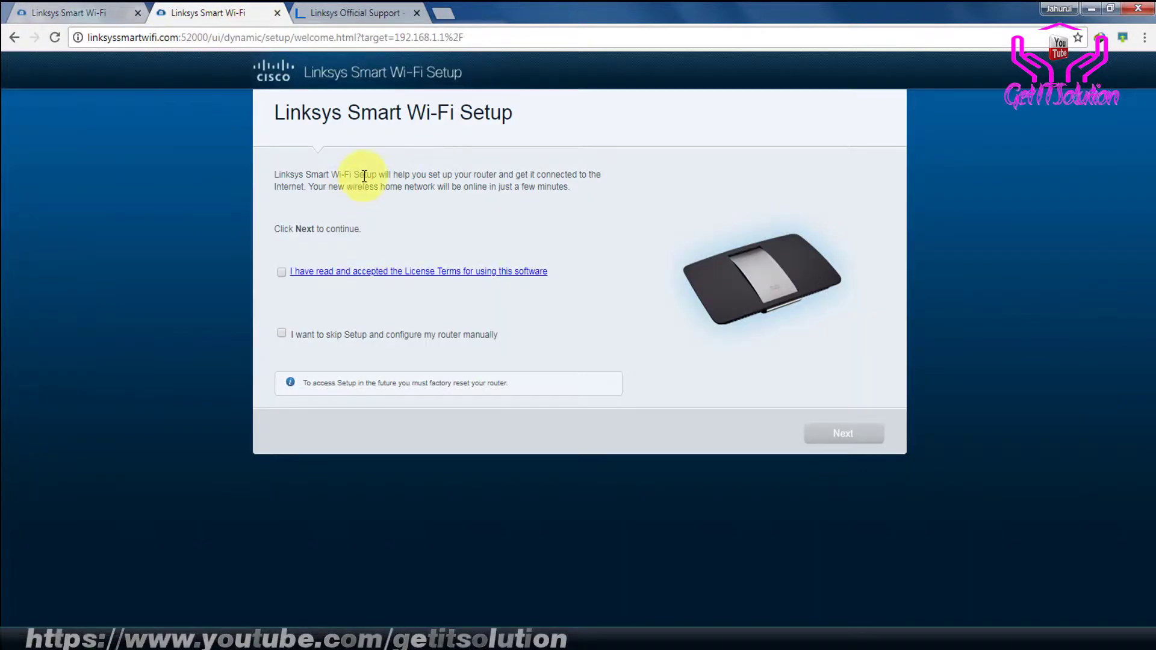
# Accept the license terms and choose to skip setup for manual configuration
pyautogui.moveTo(364, 174); pyautogui.dragTo(504, 178)
pyautogui.moveTo(293, 115); pyautogui.dragTo(462, 109)
pyautogui.click(281, 272)
pyautogui.click(282, 334)
pyautogui.click(282, 333)
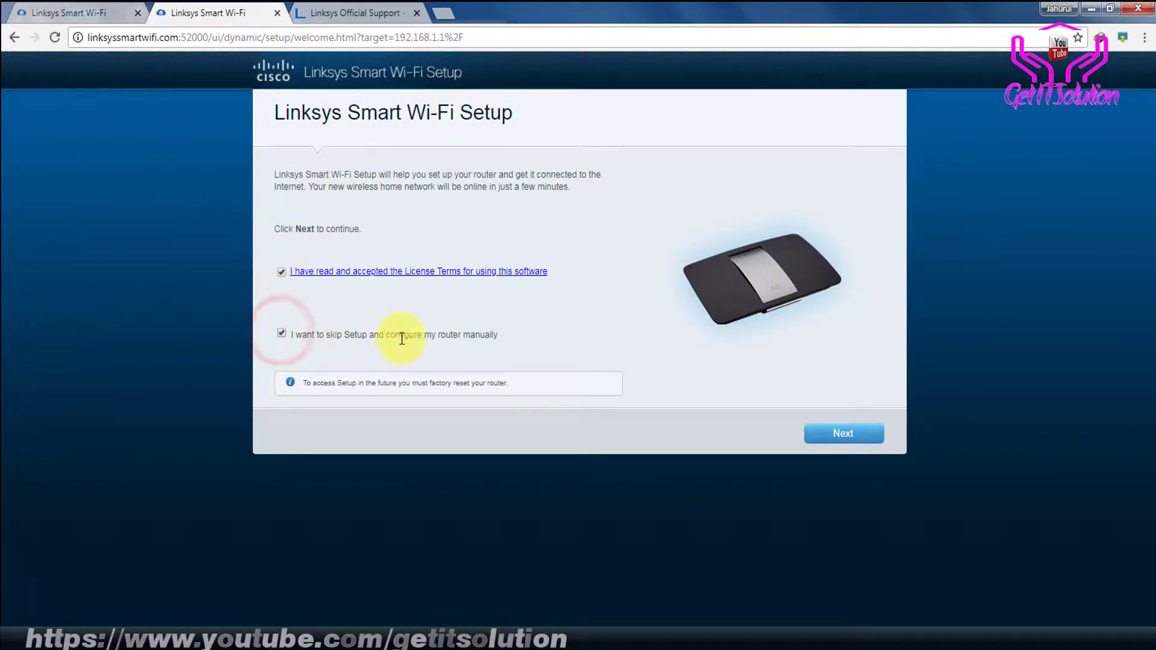
# Continue past the setup wizard to Login, closing Network Connections and the support tab
pyautogui.click(834, 433)
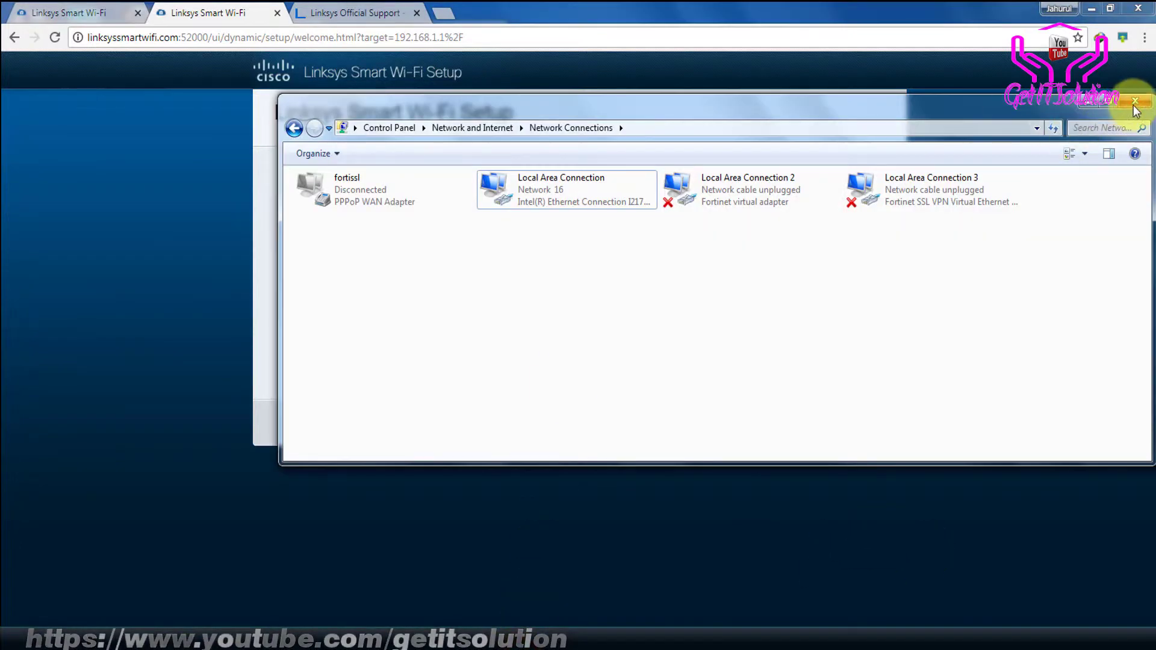
pyautogui.click(1133, 104)
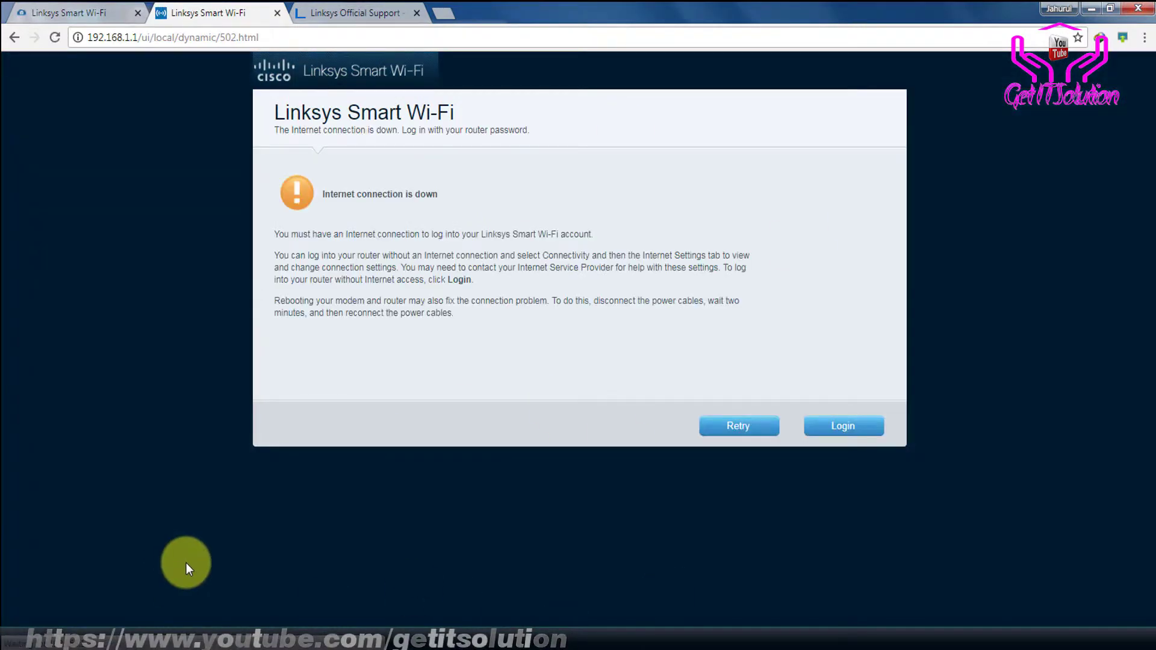
pyautogui.click(833, 430)
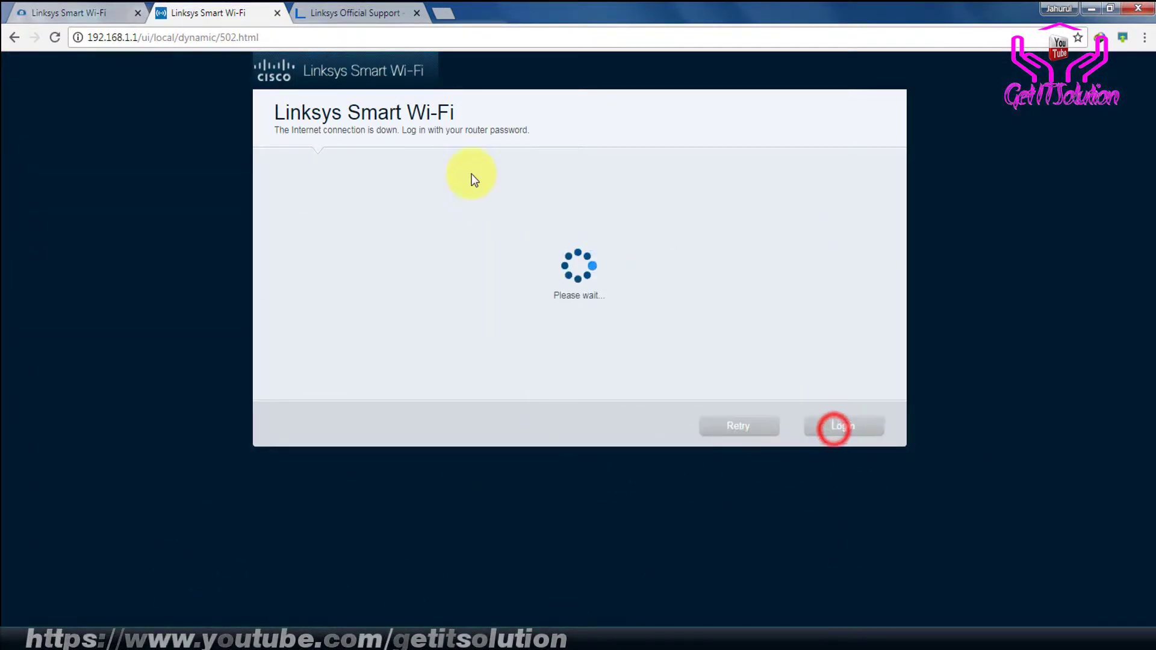
pyautogui.click(359, 12)
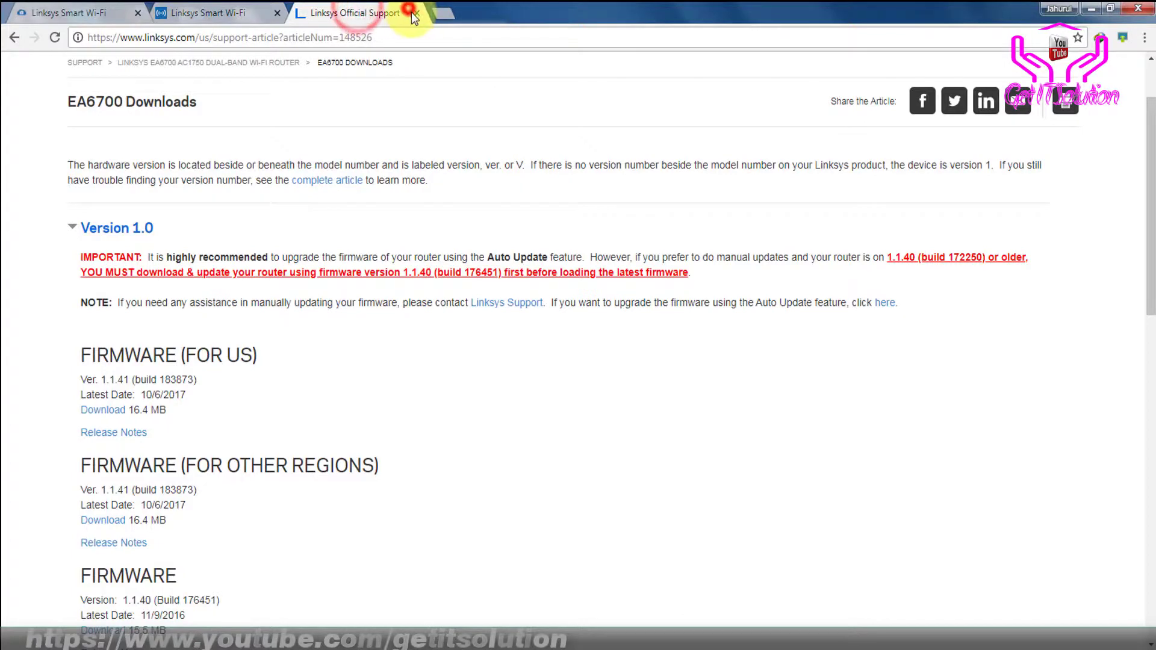
pyautogui.click(416, 13)
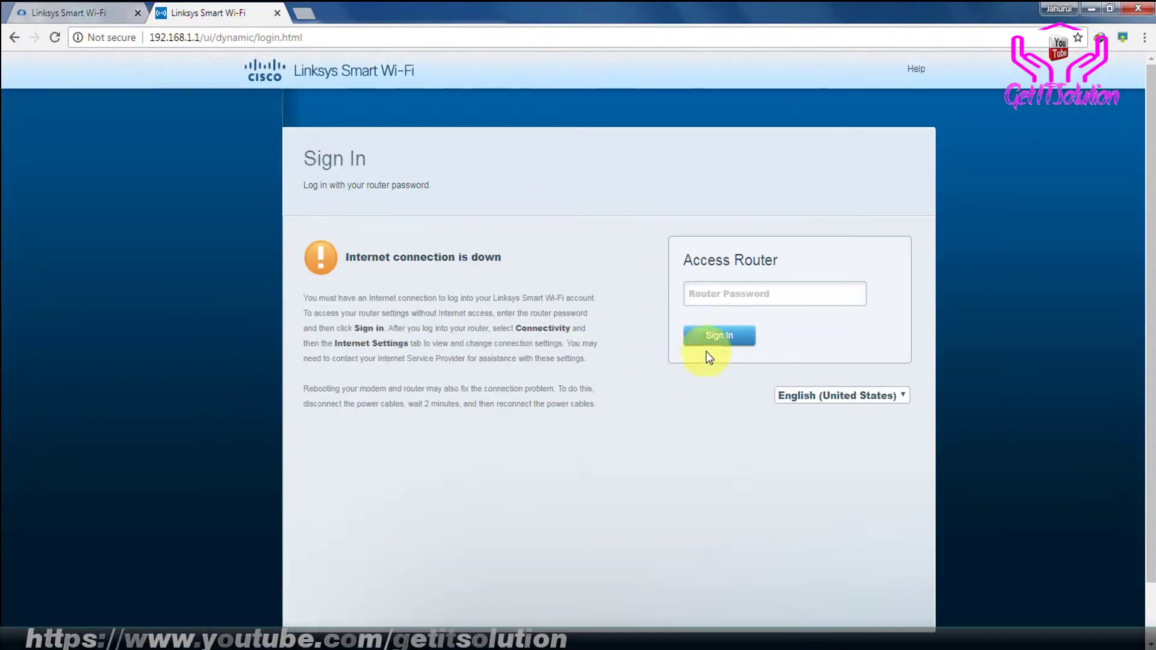
# Log in with the router password, then close the leftover setup tab
pyautogui.click(729, 303)
pyautogui.write('admin')
pyautogui.press('Return')
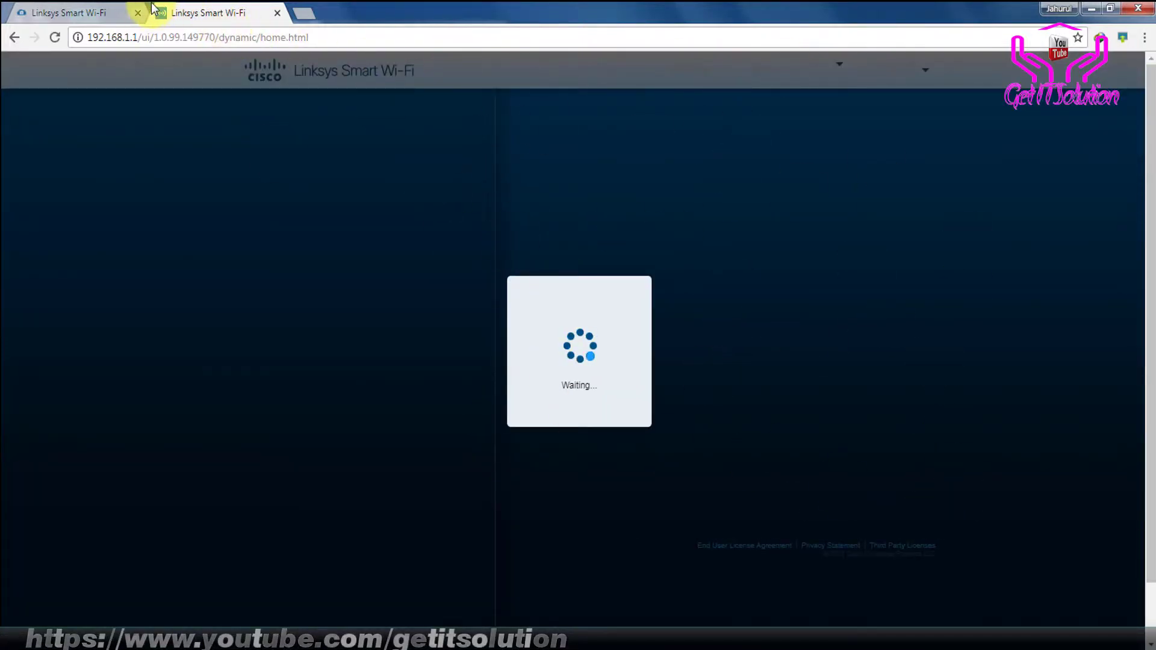
pyautogui.click(98, 13)
pyautogui.click(138, 13)
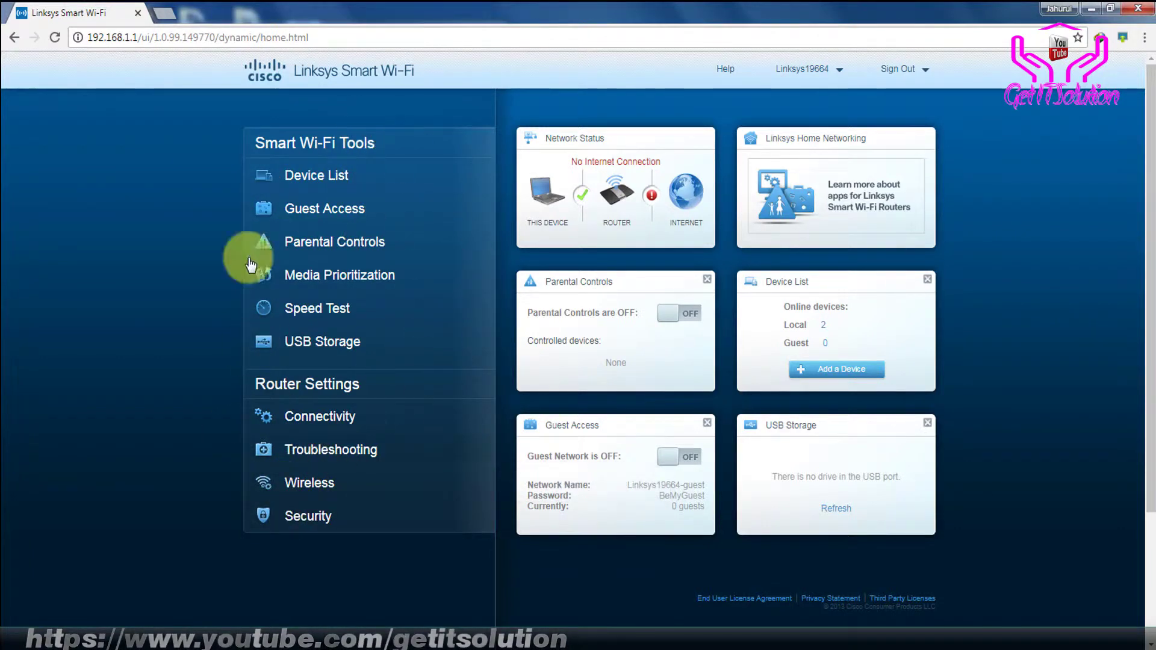
# In Connectivity, pick FW_EA6700_1.1.41.183873_prod.gpg_2.img from the Desktop as the manual firmware file
pyautogui.click(333, 425)
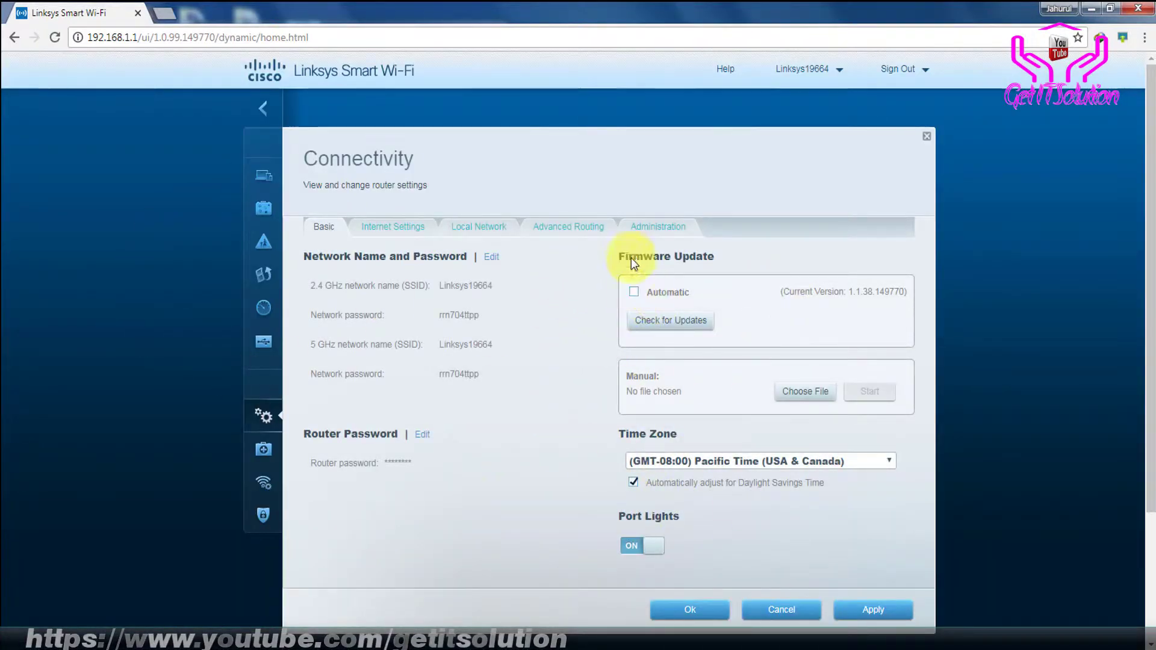
pyautogui.click(636, 293)
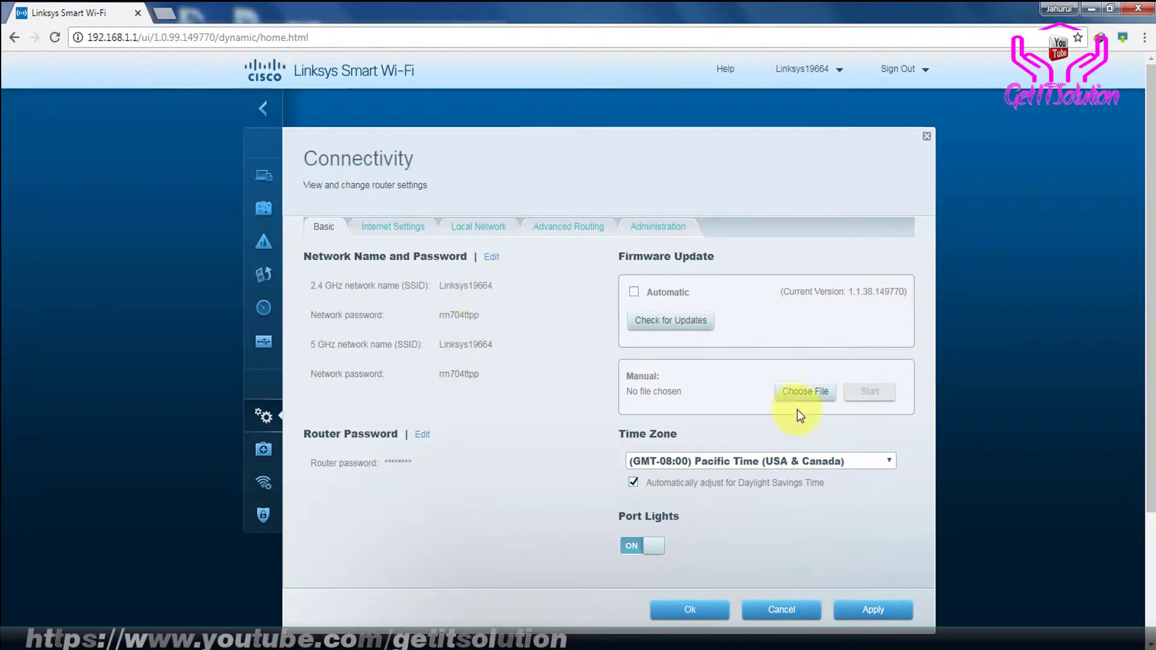
pyautogui.click(814, 392)
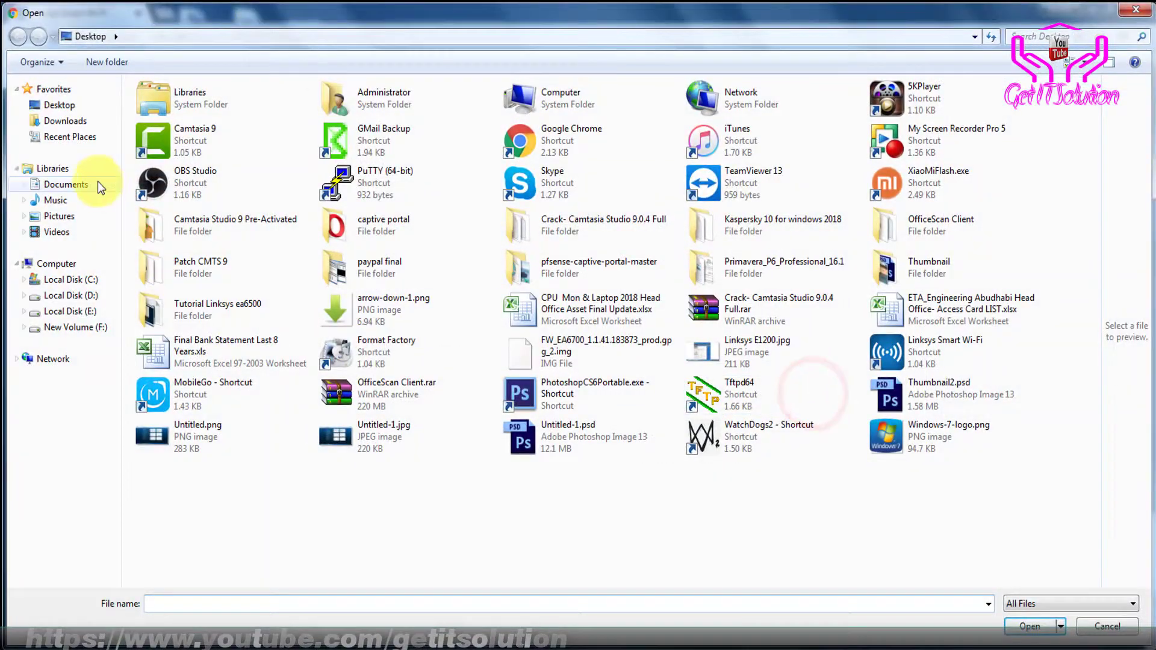
pyautogui.click(68, 106)
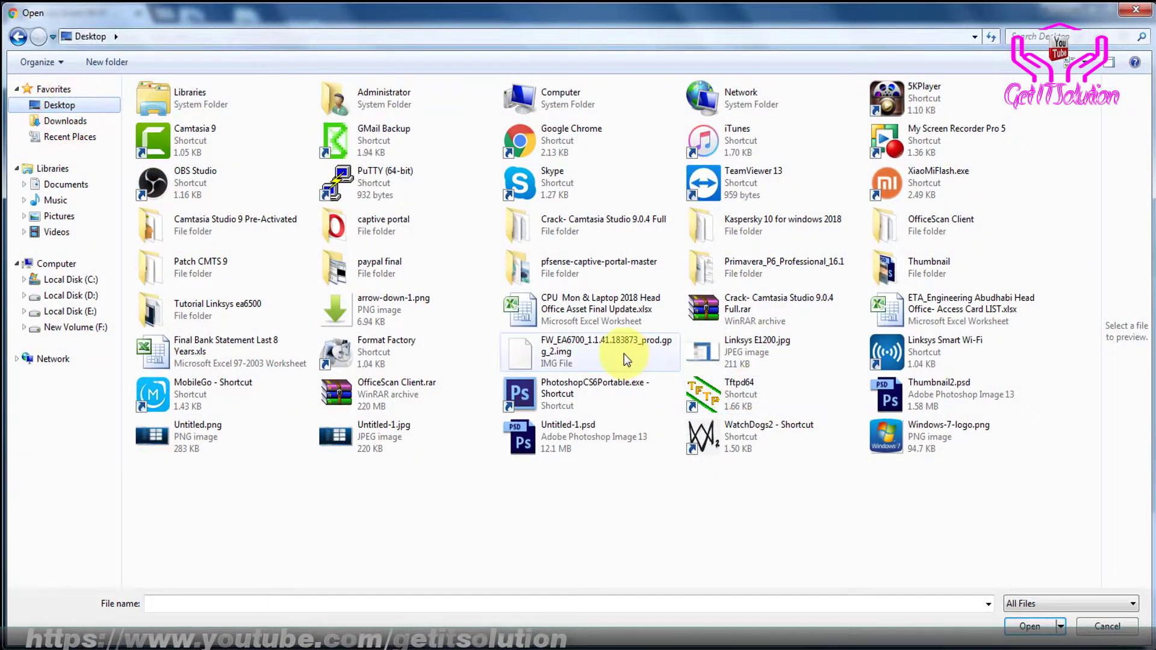
pyautogui.click(624, 352)
pyautogui.click(1081, 36)
pyautogui.click(1054, 71)
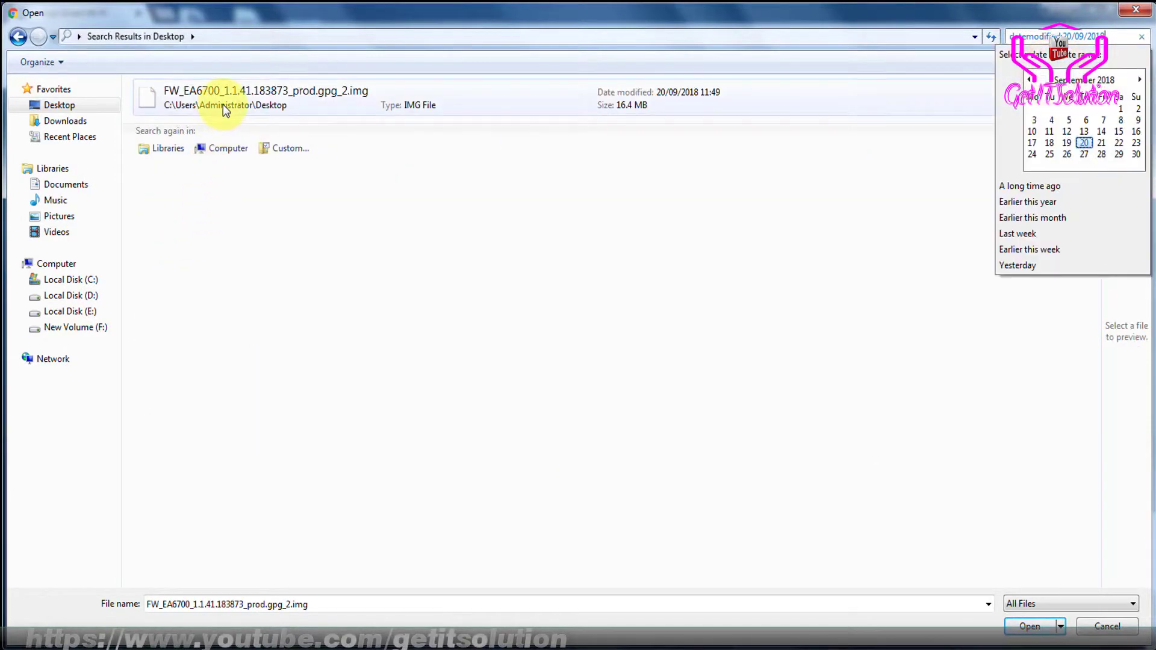
pyautogui.click(223, 104)
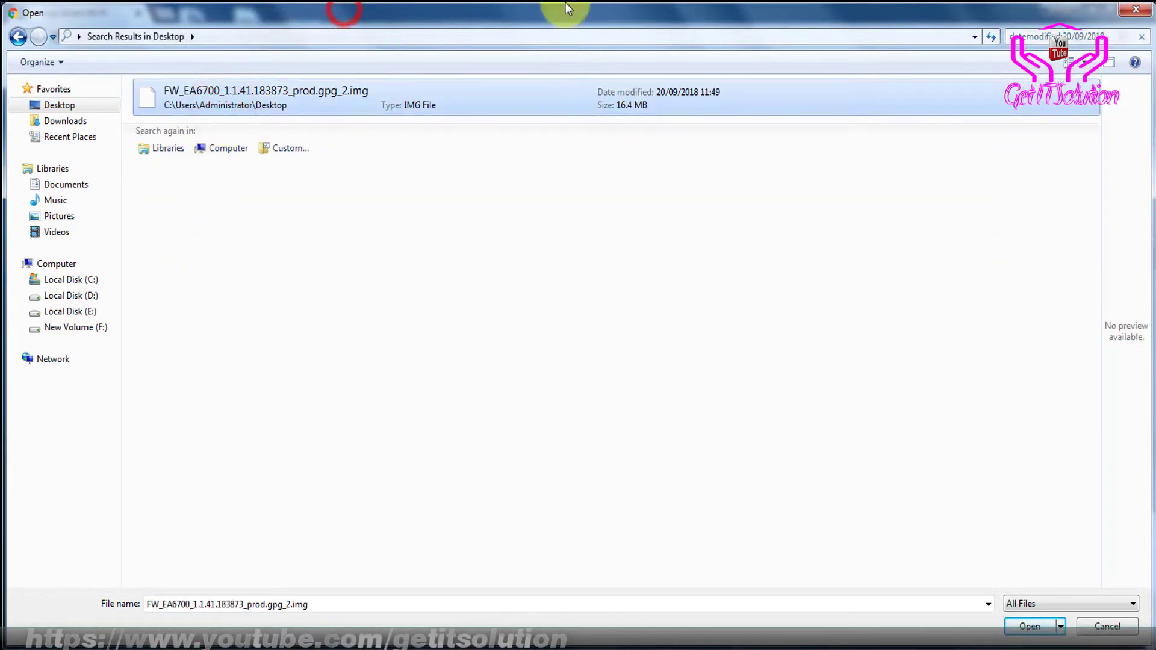
pyautogui.click(1026, 626)
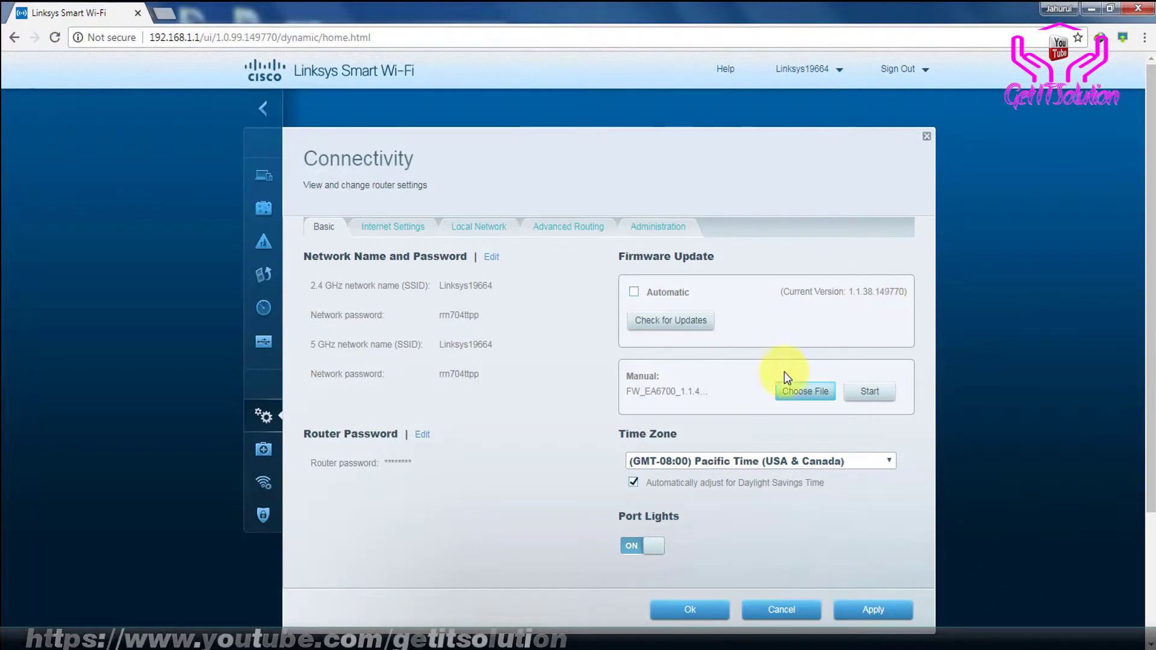
# Start the manual firmware update and confirm the Important warning with Yes
pyautogui.click(873, 395)
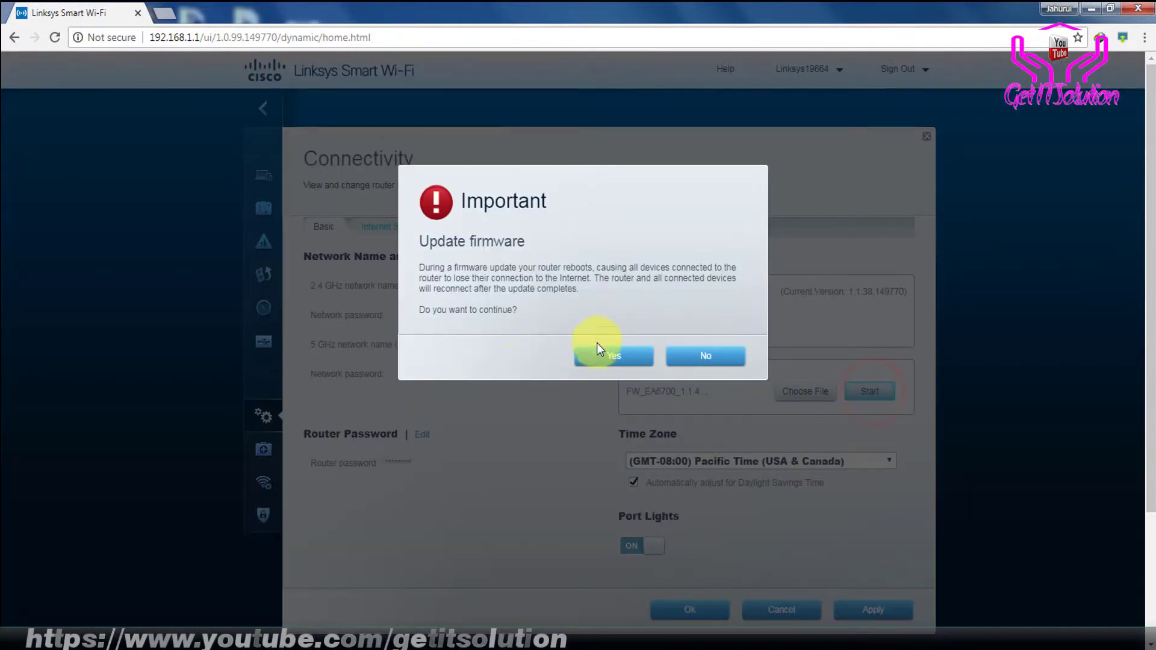
pyautogui.click(599, 353)
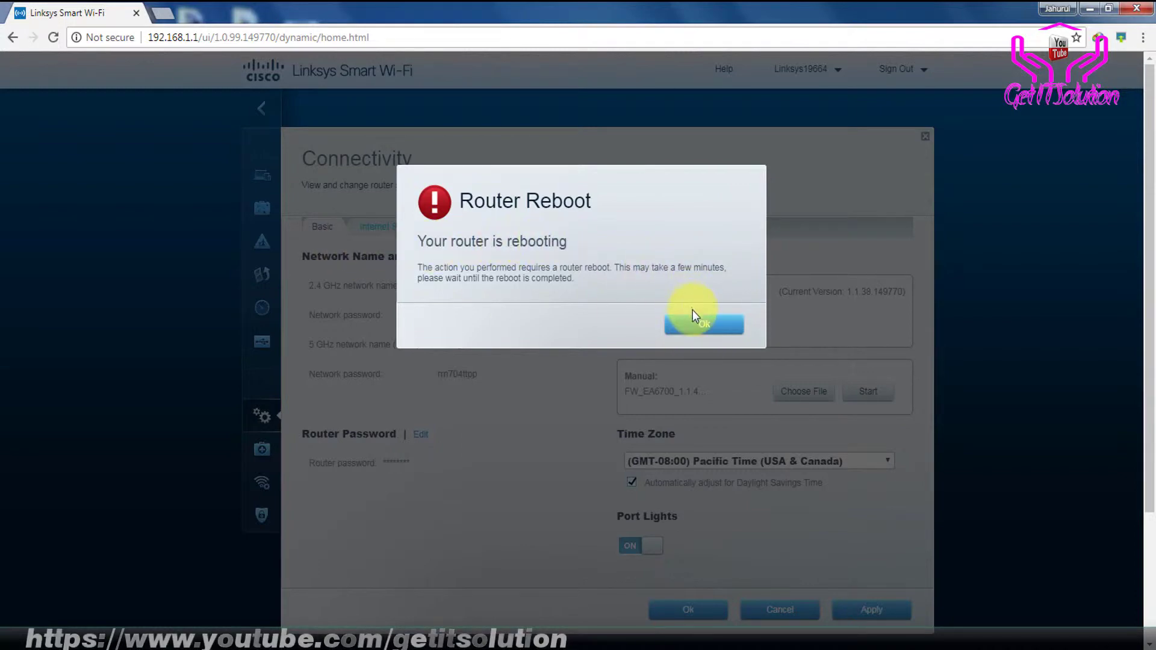
# Review the continuous ping output, marking timed-out lines and the router's renewed replies
pyautogui.hotkey('alt', 'Tab')
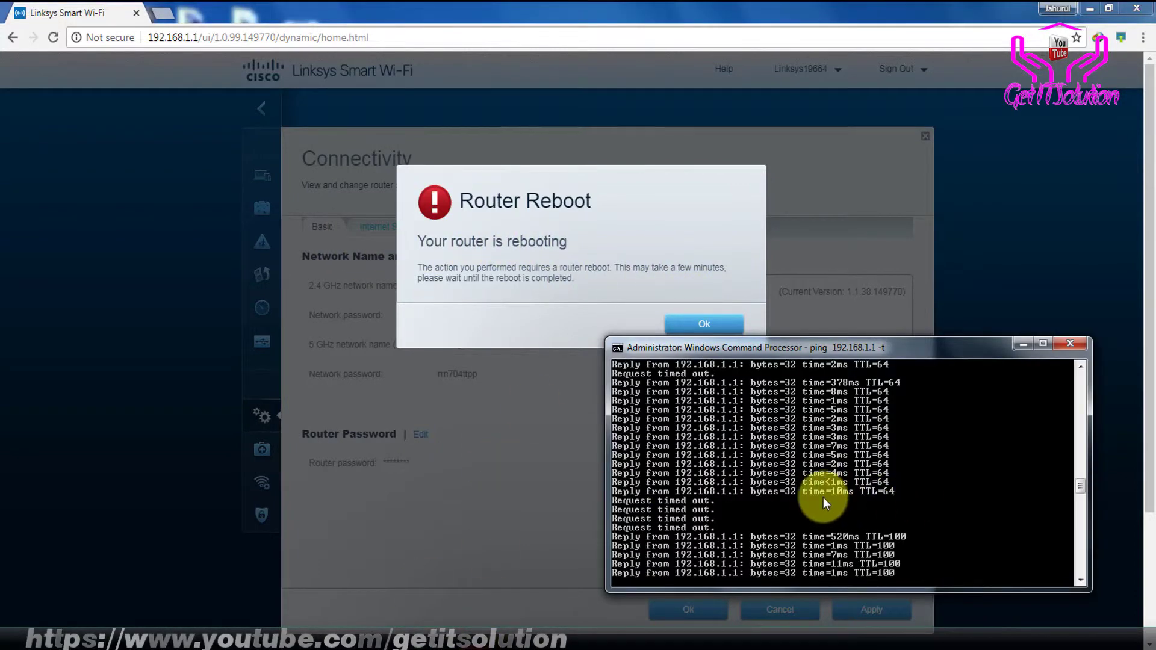
pyautogui.rightClick(671, 490)
pyautogui.click(723, 499)
pyautogui.moveTo(613, 473); pyautogui.dragTo(721, 503)
pyautogui.click(722, 500)
pyautogui.moveTo(653, 511); pyautogui.dragTo(611, 512)
pyautogui.click(730, 502)
pyautogui.click(725, 535)
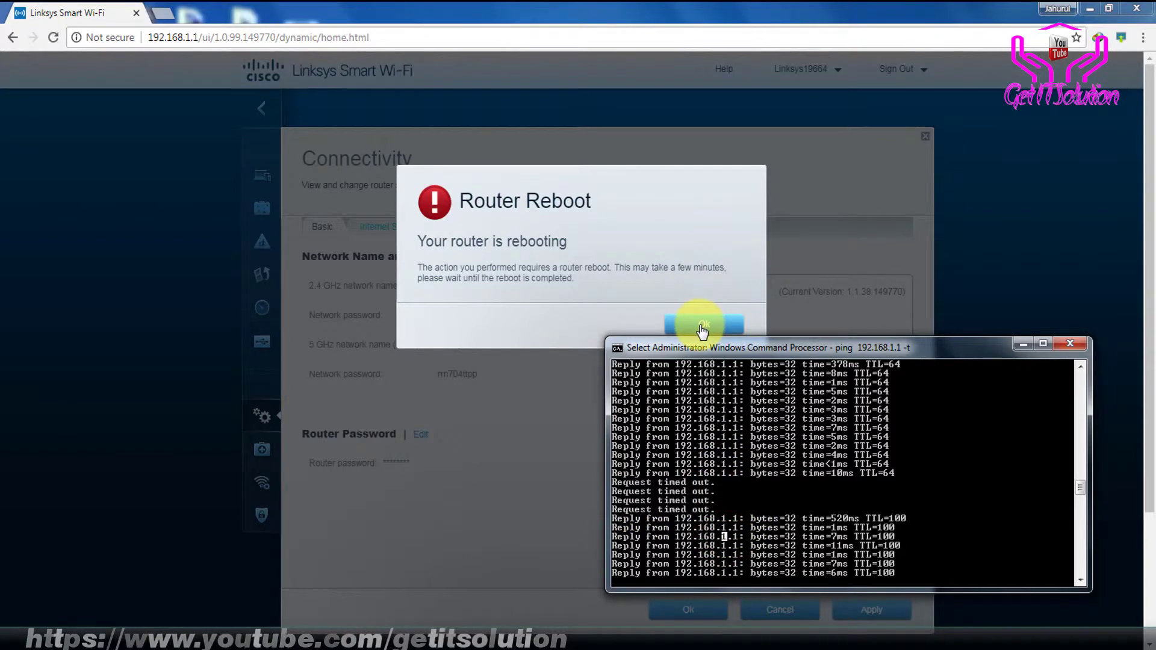
pyautogui.click(704, 325)
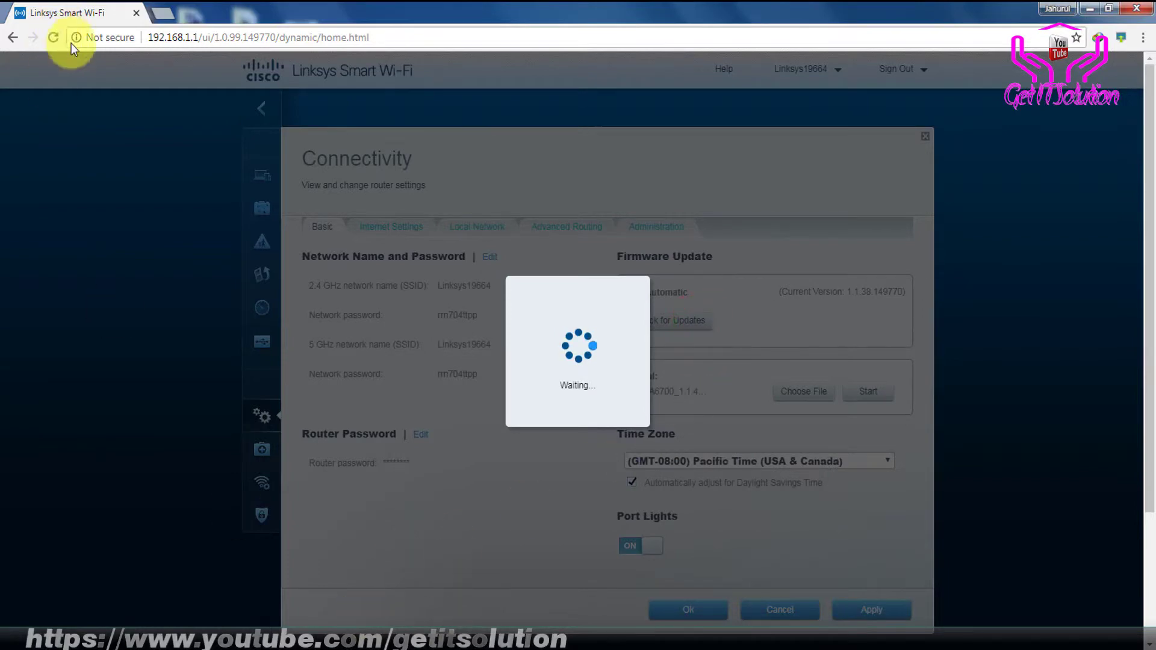
pyautogui.click(402, 641)
pyautogui.moveTo(778, 347); pyautogui.dragTo(800, 315)
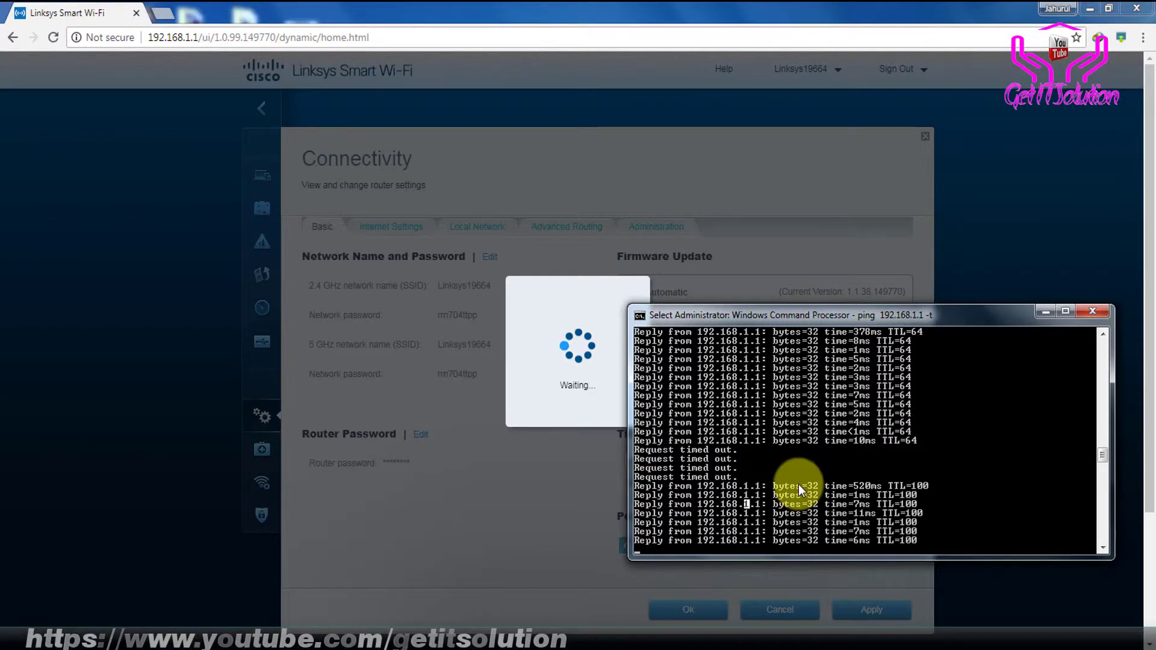
pyautogui.press('Escape')
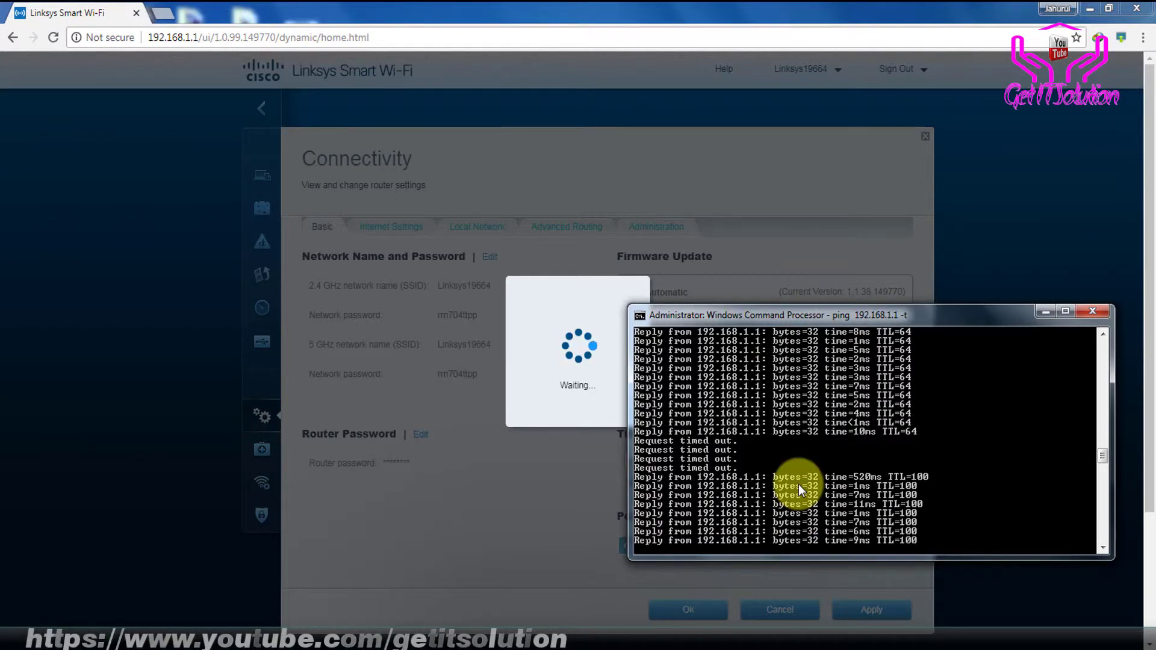
# Stop the continuous ping and rerun ping 192.168.1.1 without the -t option
pyautogui.hotkey('ctrl', 'c')
pyautogui.press('Up')
pyautogui.press('BackSpace')
pyautogui.press('BackSpace')
pyautogui.press('BackSpace')
pyautogui.press('Return')
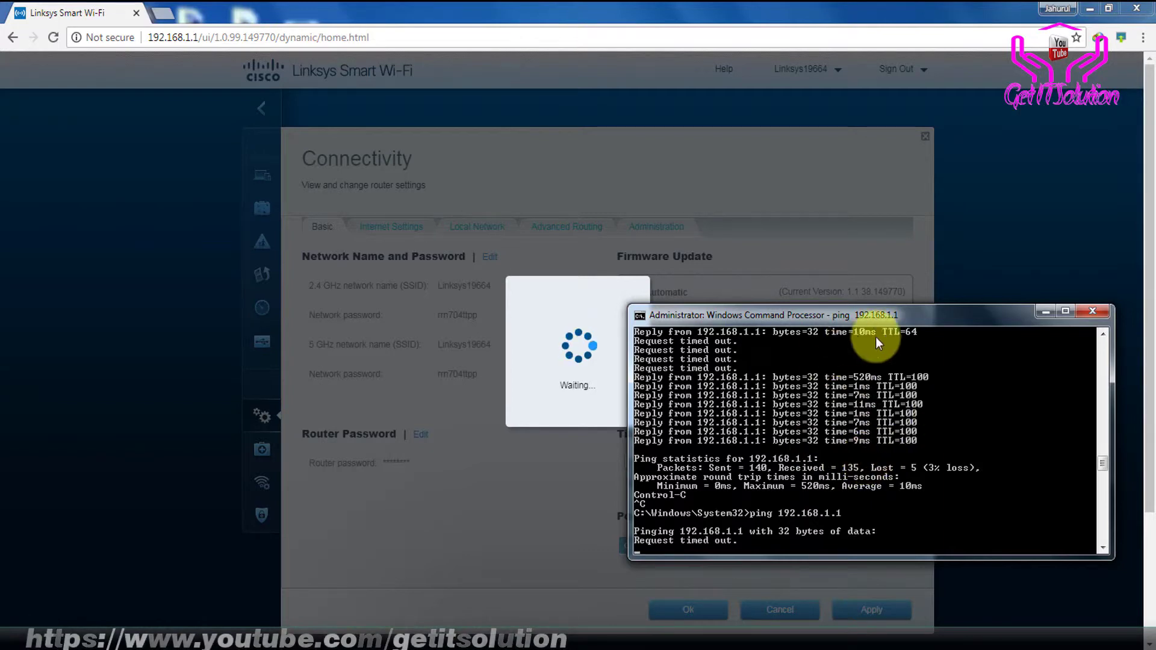
pyautogui.moveTo(855, 318); pyautogui.dragTo(861, 291)
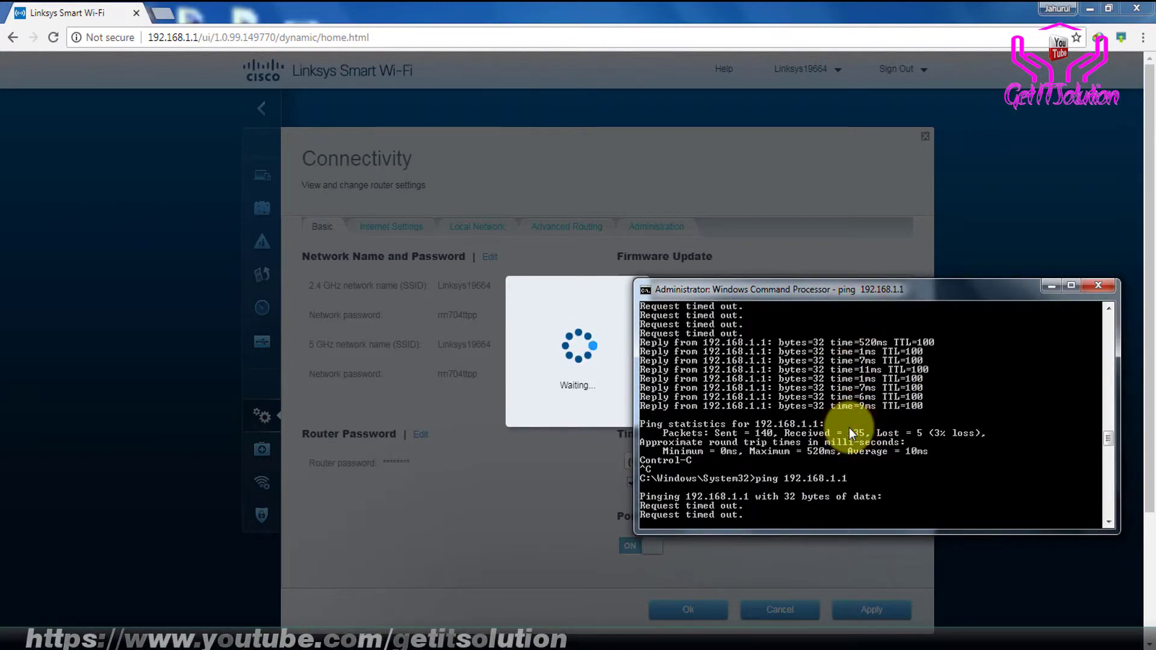
pyautogui.hotkey('ctrl', 'c')
# Run ipconfig, then ping 192.168.1.1 and confirm replies arrive with 0% loss
pyautogui.press('Up')
pyautogui.press('BackSpace')
pyautogui.press('BackSpace')
pyautogui.press('BackSpace')
pyautogui.press('BackSpace')
pyautogui.press('BackSpace')
pyautogui.press('BackSpace')
pyautogui.press('BackSpace')
pyautogui.press('BackSpace')
pyautogui.press('BackSpace')
pyautogui.press('BackSpace')
pyautogui.press('BackSpace')
pyautogui.press('BackSpace')
pyautogui.press('BackSpace')
pyautogui.press('BackSpace')
pyautogui.press('BackSpace')
pyautogui.press('BackSpace')
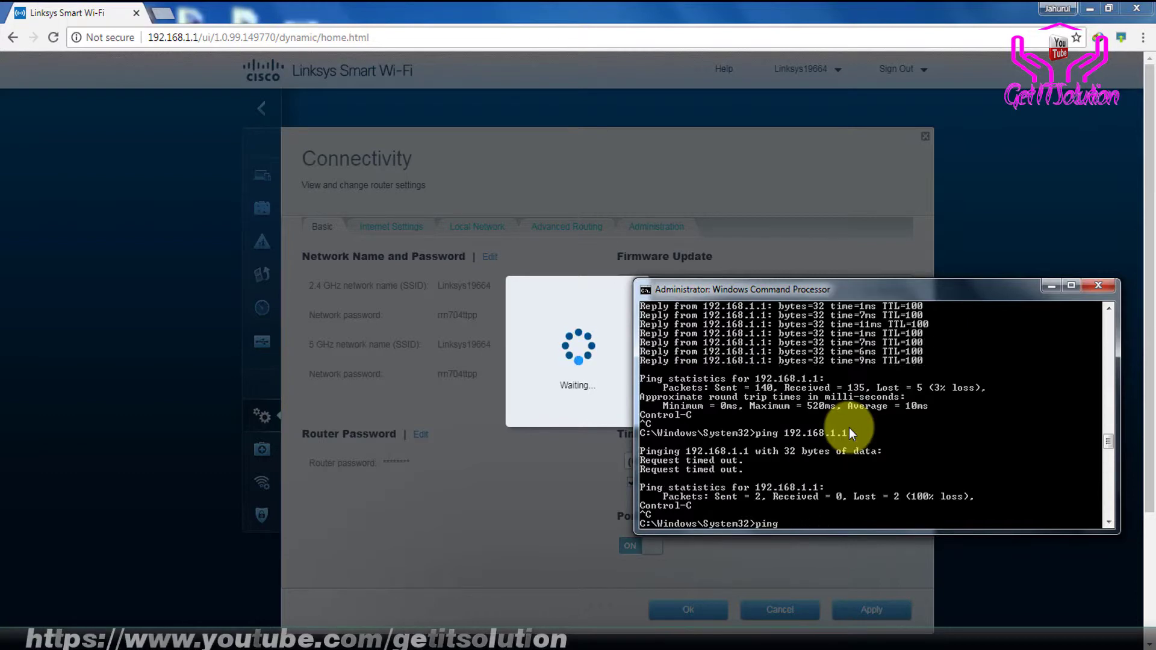
pyautogui.write('ipconfig')
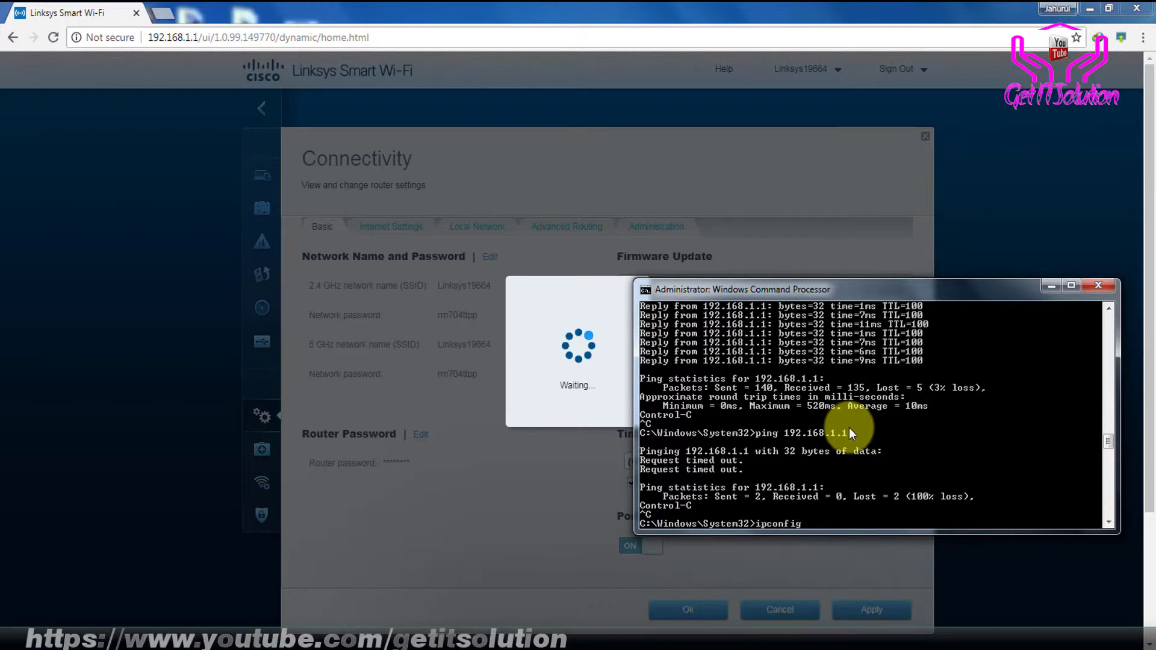
pyautogui.press('Return')
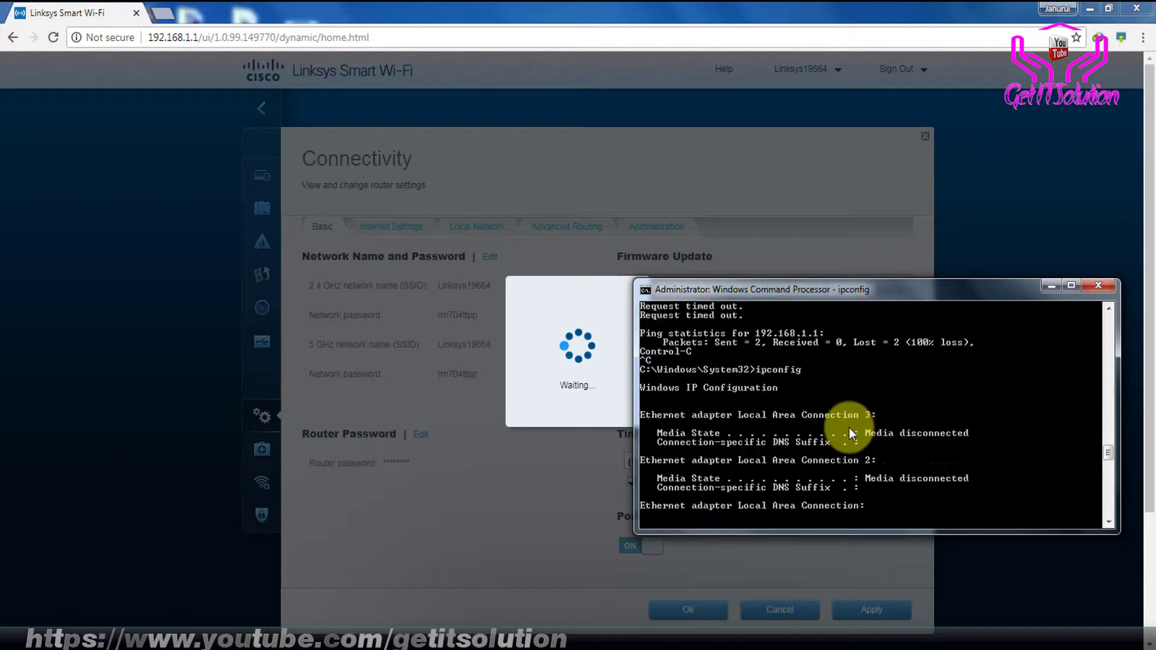
pyautogui.write('ping 192.168.1.1')
pyautogui.press('Return')
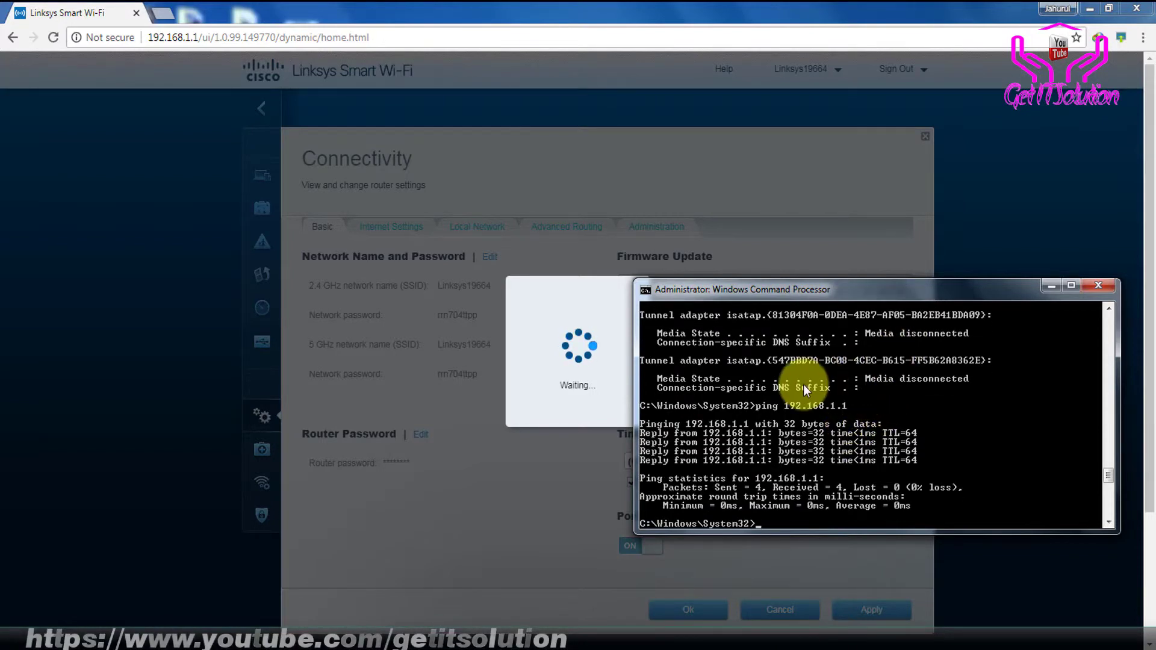
pyautogui.click(164, 14)
# Load 192.168.1.1 in a new tab, reload it, and close the stuck Waiting tab
pyautogui.write('192.168.1.1')
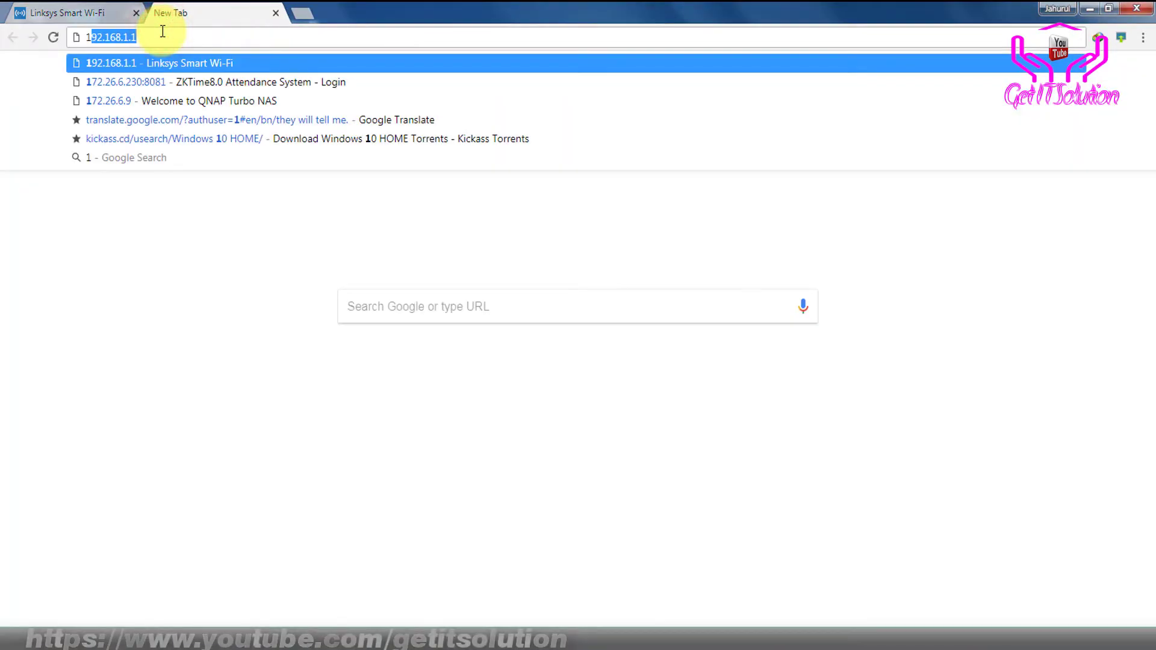
pyautogui.press('Return')
pyautogui.click(99, 5)
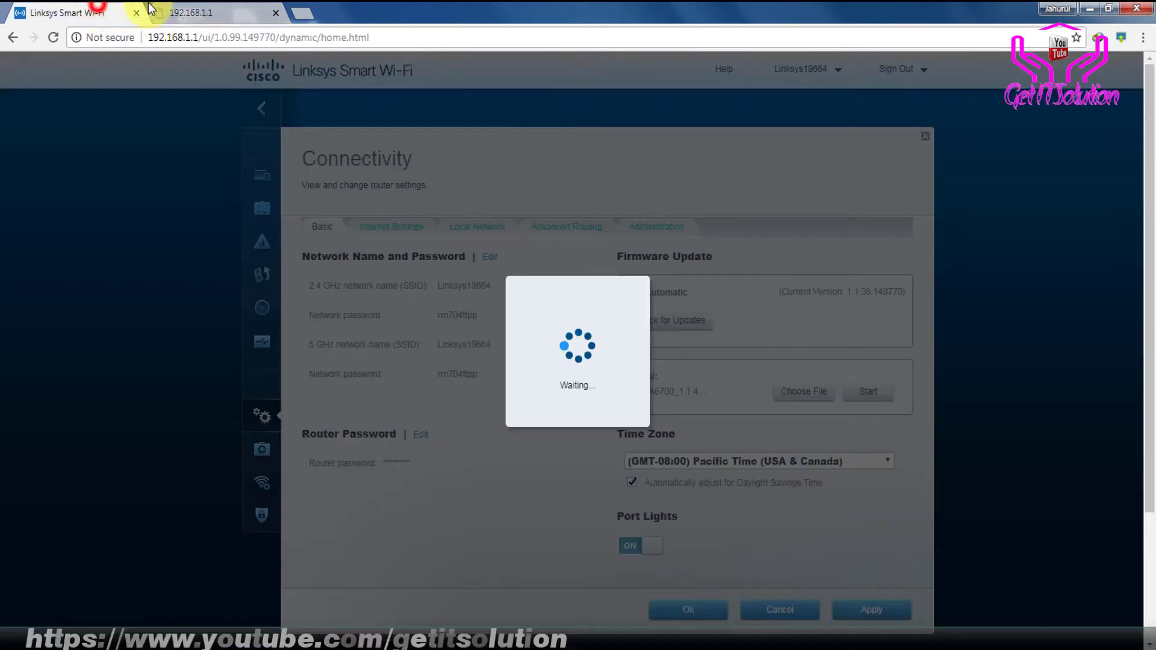
pyautogui.click(183, 6)
pyautogui.click(96, 12)
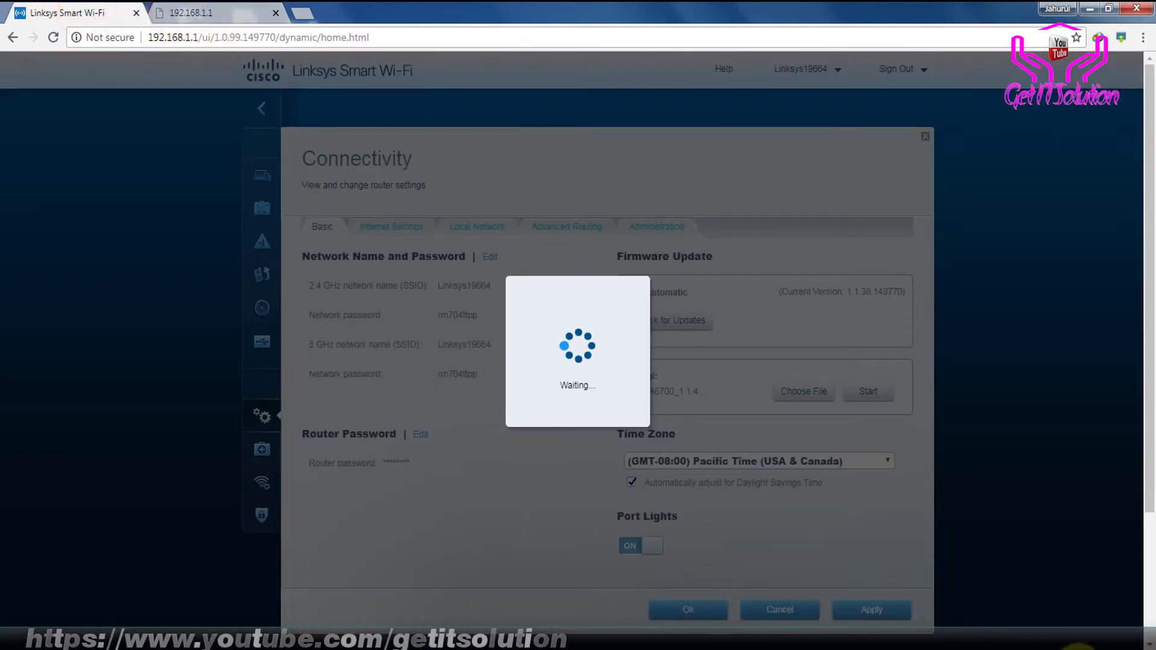
pyautogui.moveTo(1083, 644)
pyautogui.click(175, 11)
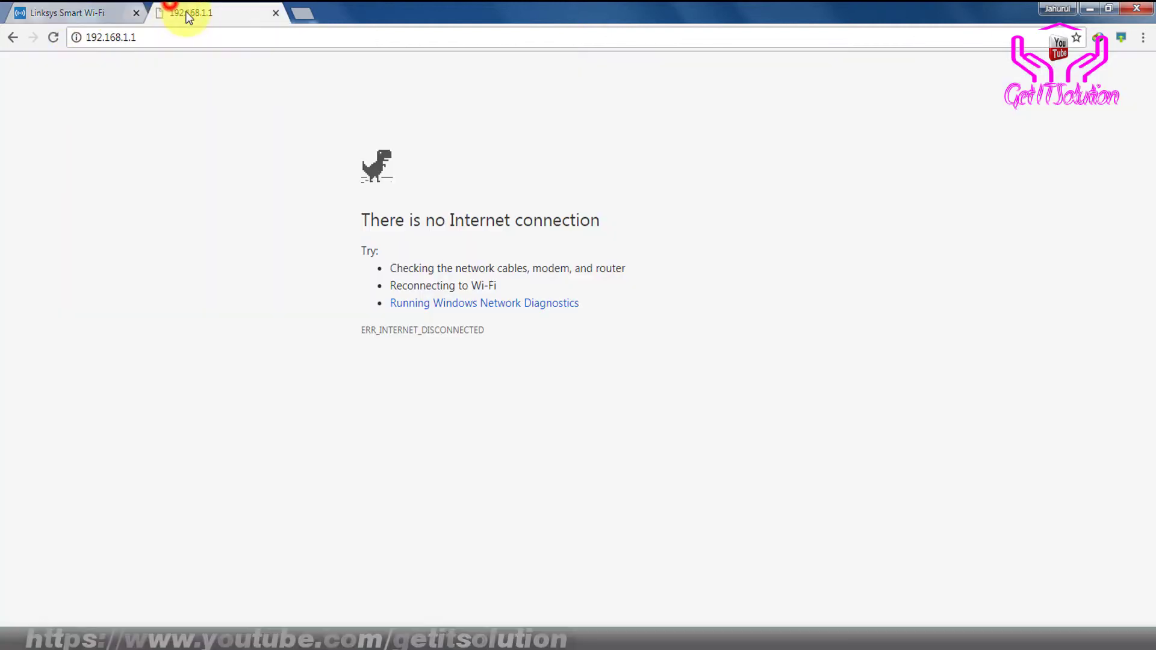
pyautogui.click(52, 38)
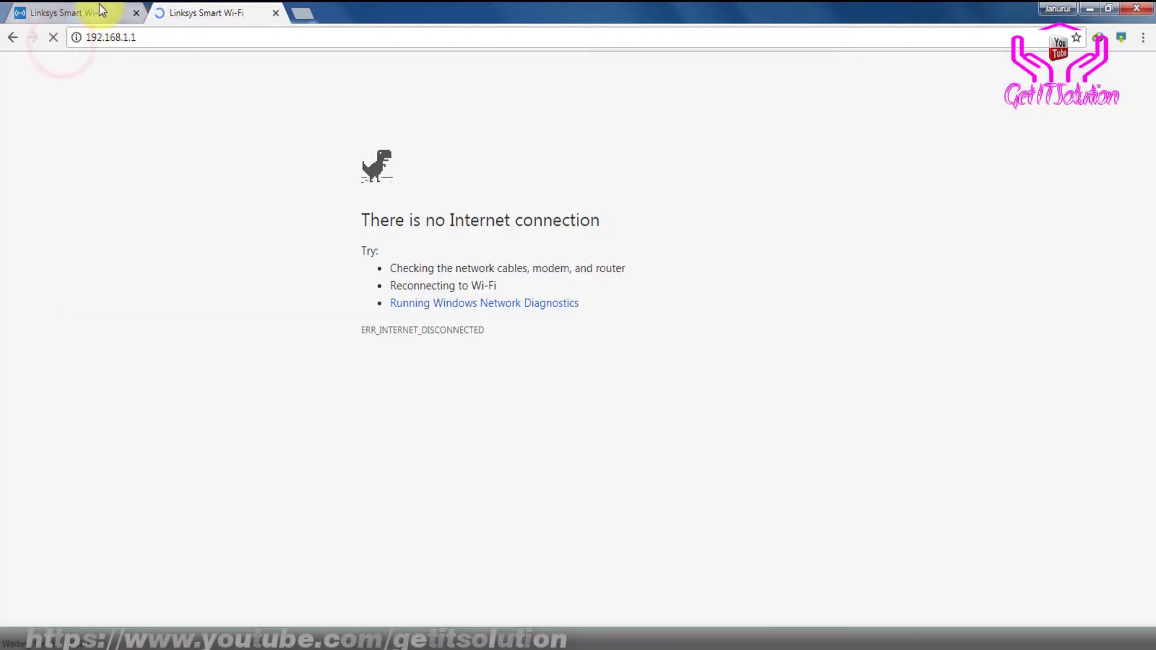
pyautogui.click(98, 9)
pyautogui.click(201, 9)
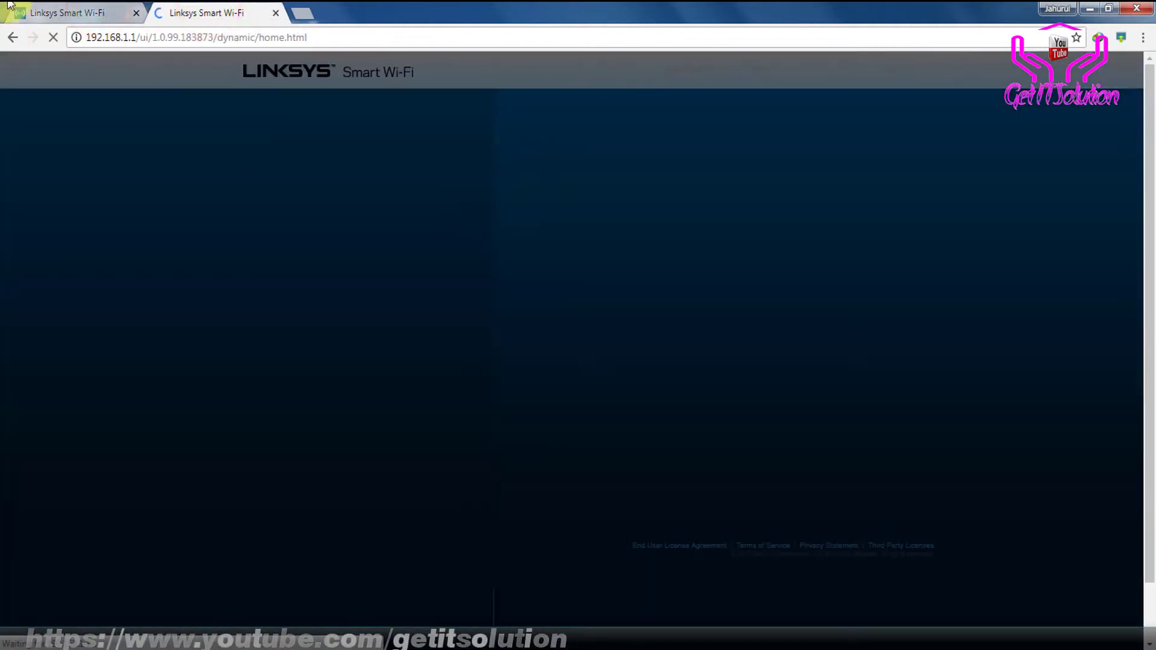
pyautogui.click(62, 9)
pyautogui.click(136, 12)
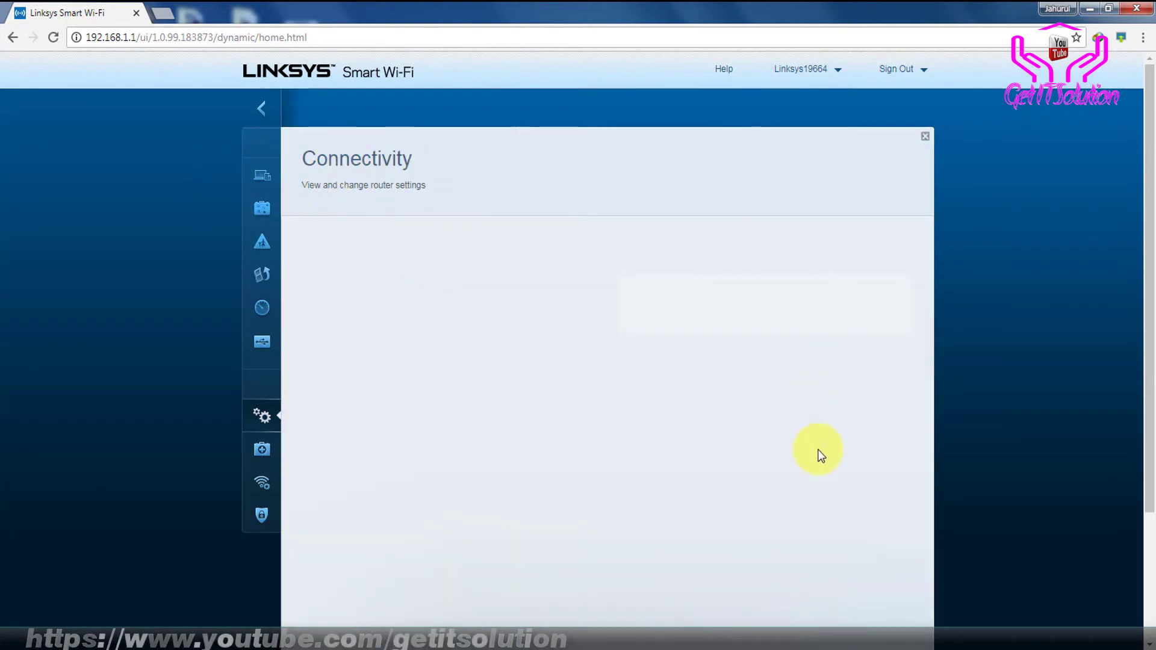
# Scroll the Connectivity page to check Current Version reads 1.1.41.183873
pyautogui.scroll(-1, 817, 449)
pyautogui.scroll(-2, 818, 449)
pyautogui.scroll(3, 818, 453)
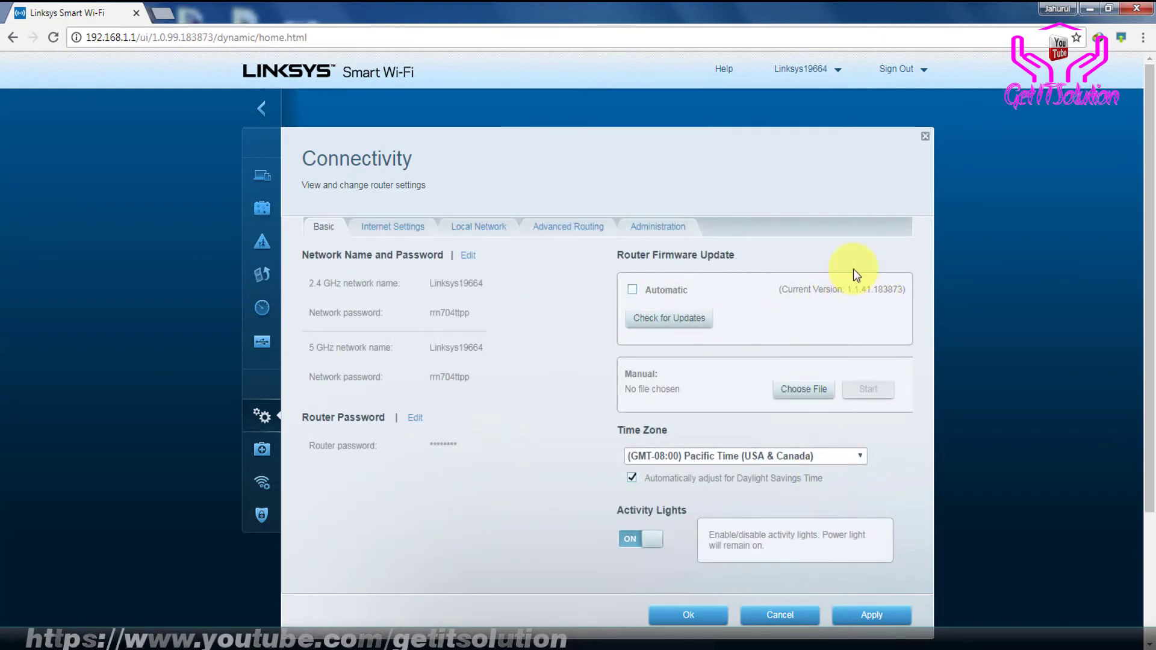
# Select FW_EA6700_1.1.41.183873_prod.img in the Explorer Downloads search results, then minimize Explorer
pyautogui.moveTo(181, 637)
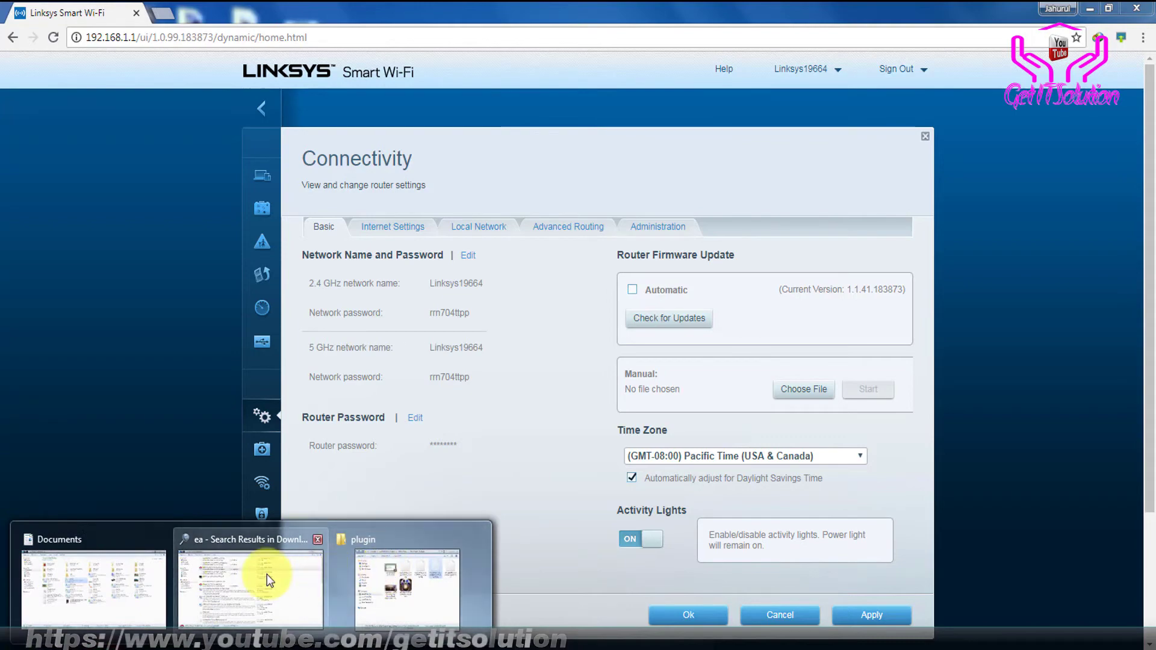
pyautogui.click(266, 575)
pyautogui.moveTo(74, 584)
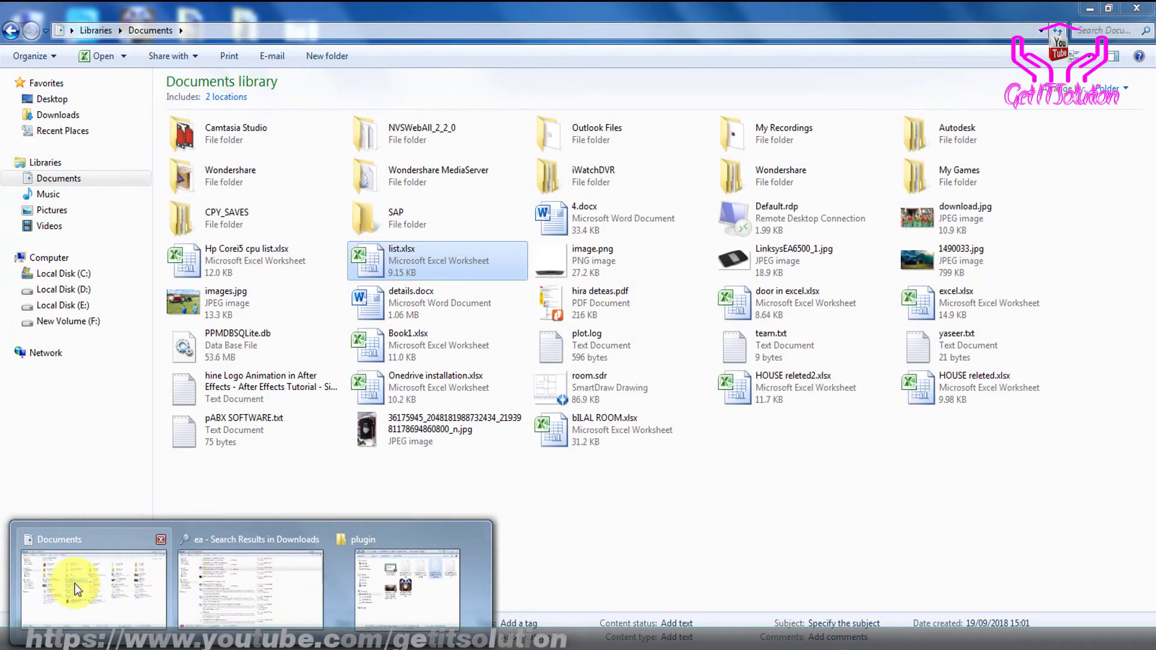
pyautogui.click(248, 590)
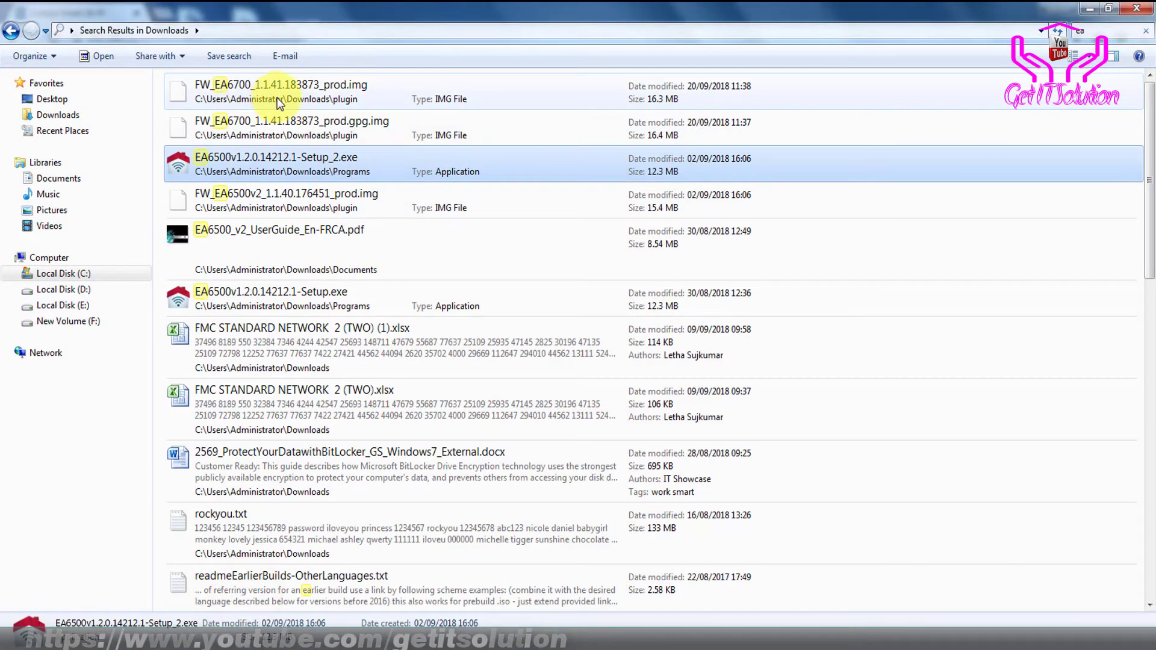
pyautogui.click(280, 96)
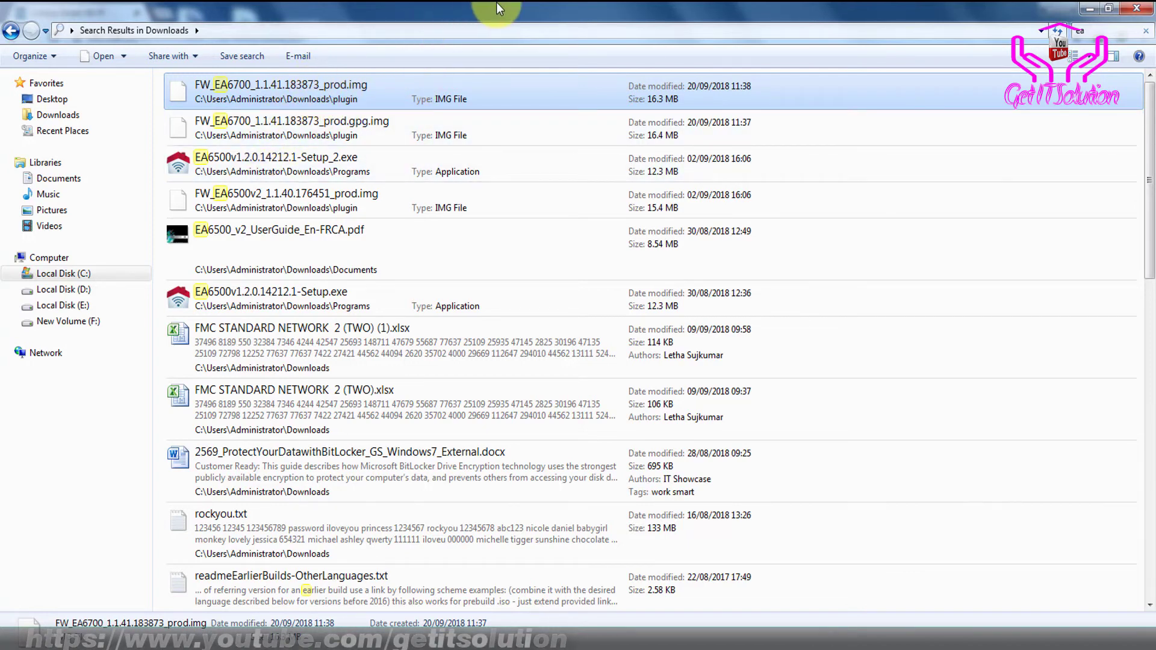
pyautogui.click(1082, 9)
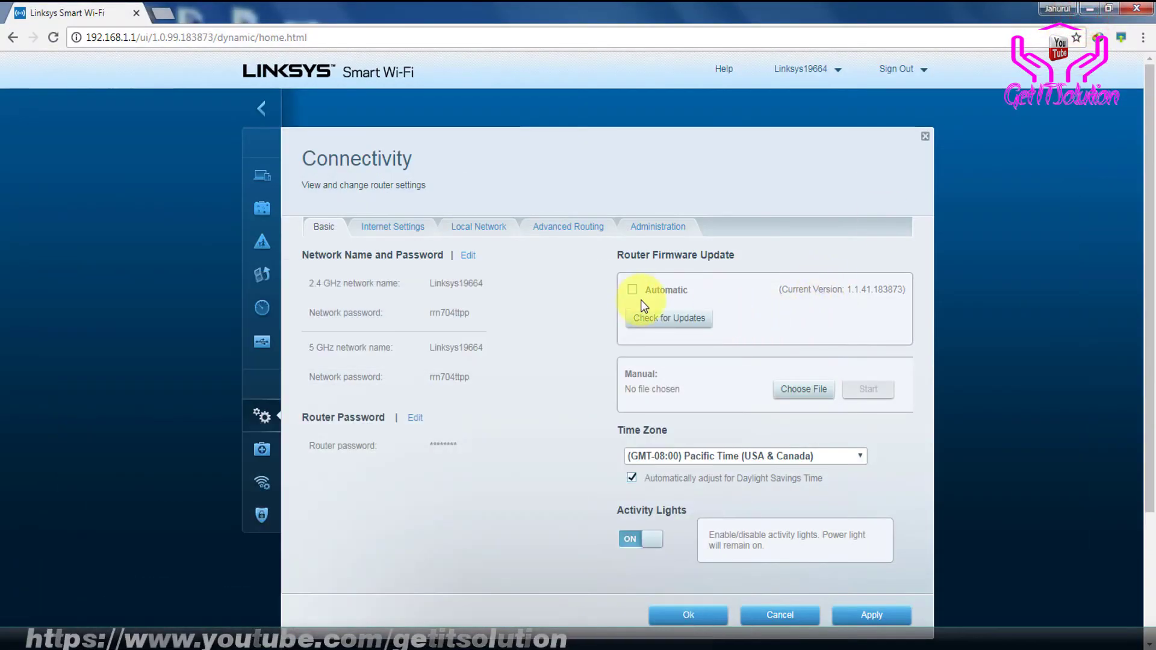
# Switch to Internet Settings and back to Basic, then edit the 2.4 GHz and 5 GHz names and passwords
pyautogui.click(400, 226)
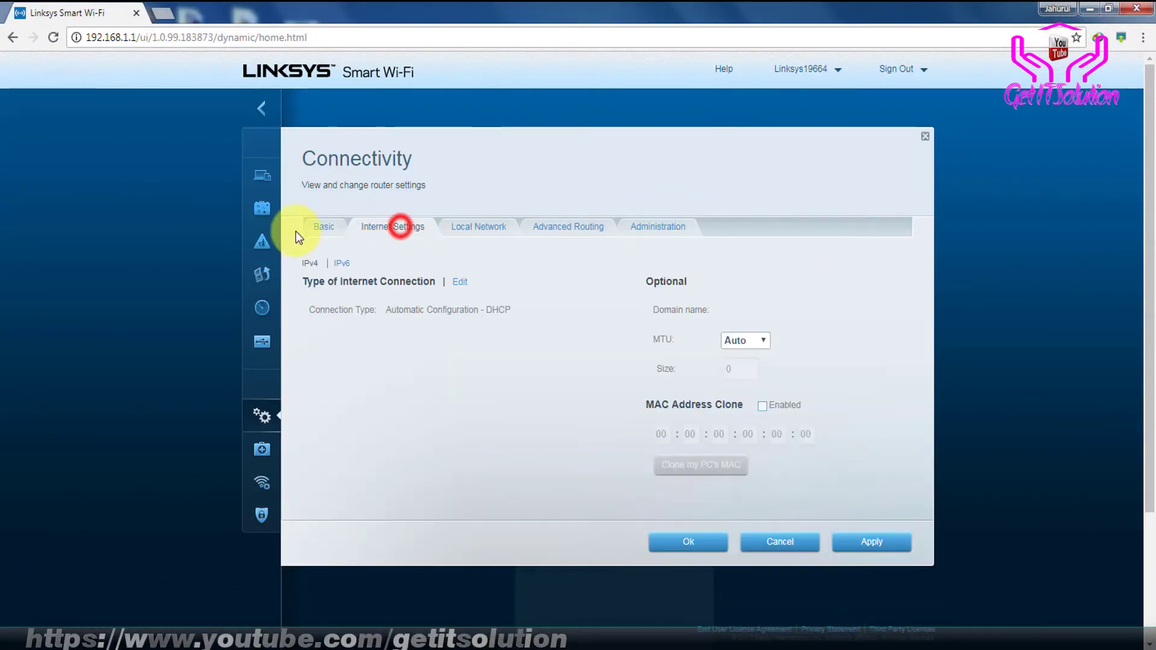
pyautogui.click(319, 228)
pyautogui.click(335, 231)
pyautogui.click(468, 255)
pyautogui.click(373, 281)
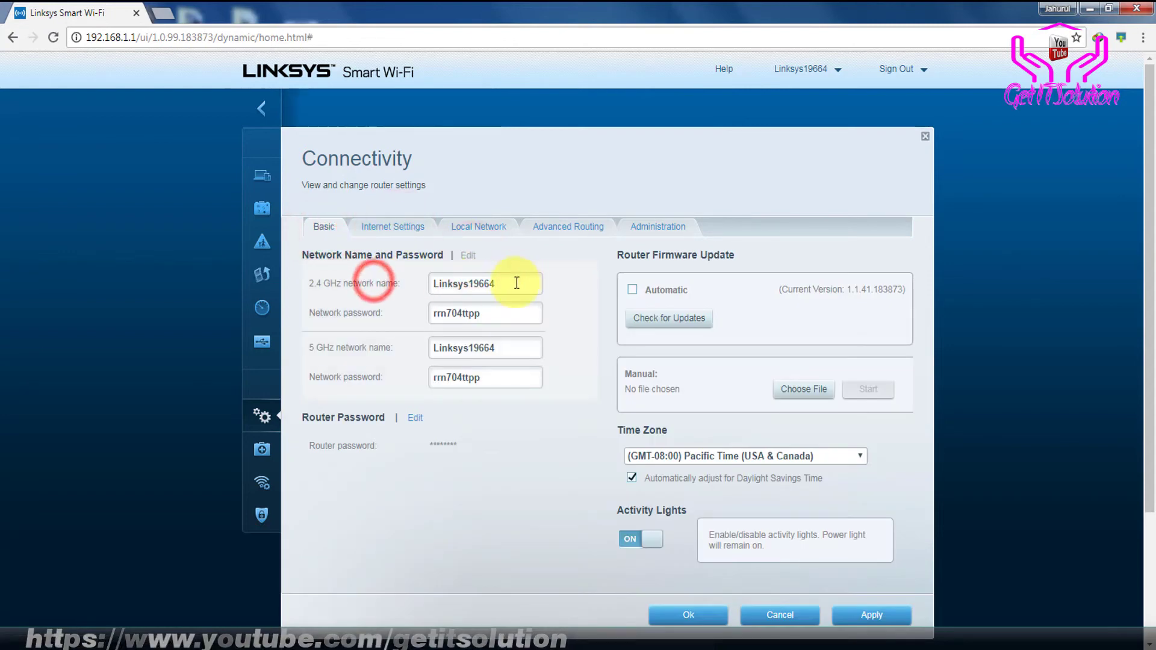
pyautogui.click(416, 260)
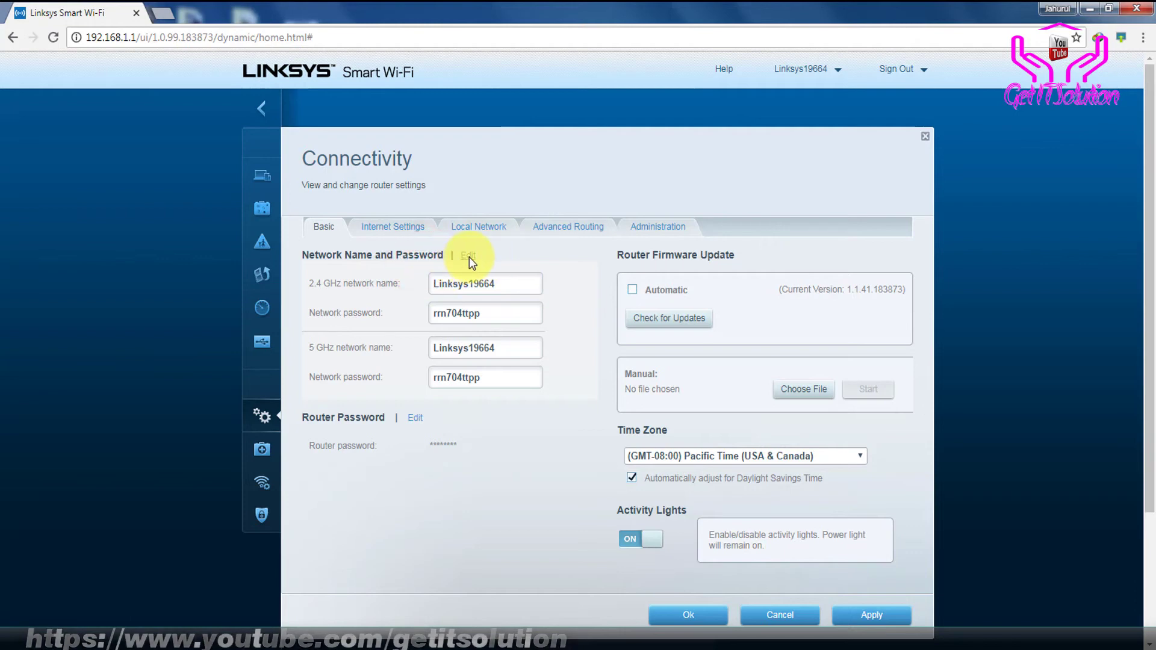